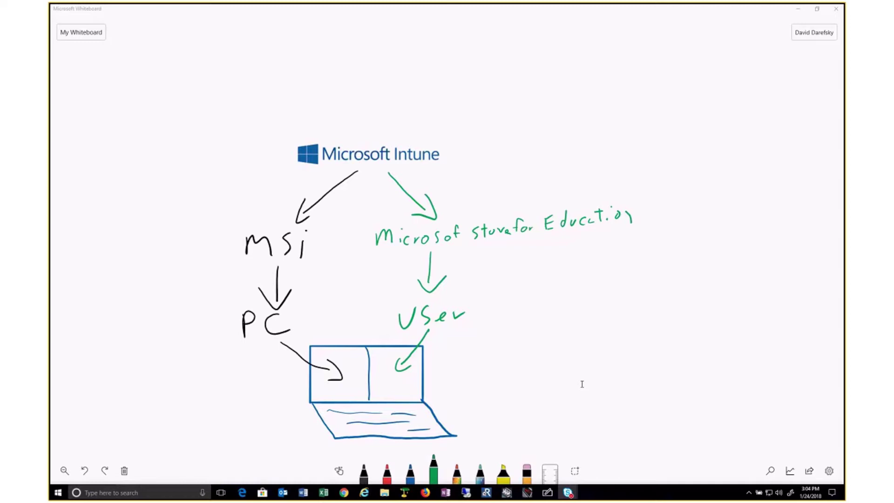
pyautogui.scroll(-3, 546, 352)
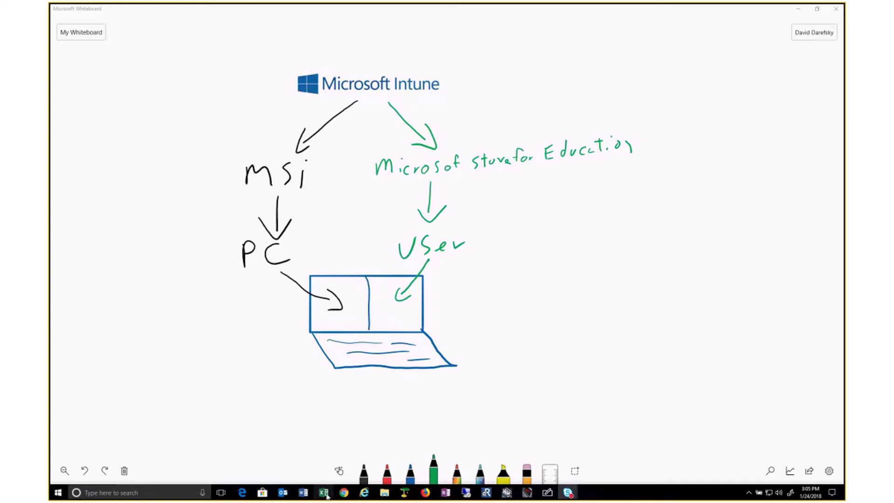
pyautogui.moveTo(250, 497)
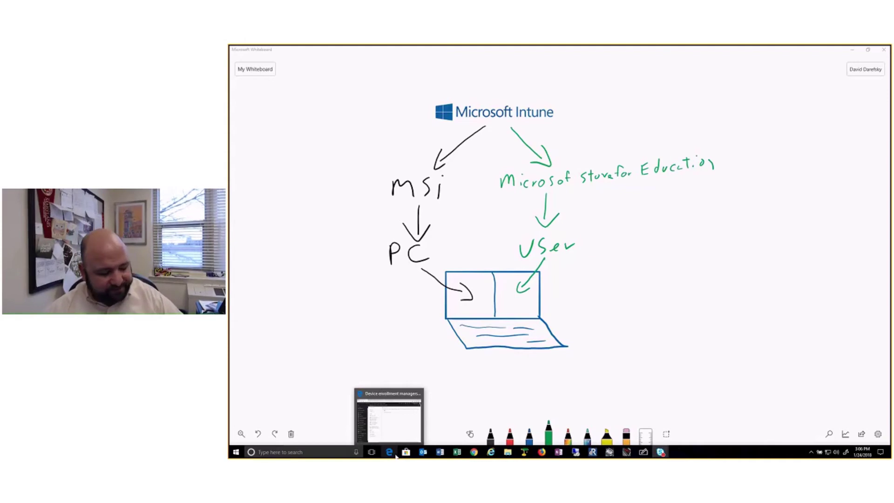
pyautogui.click(389, 420)
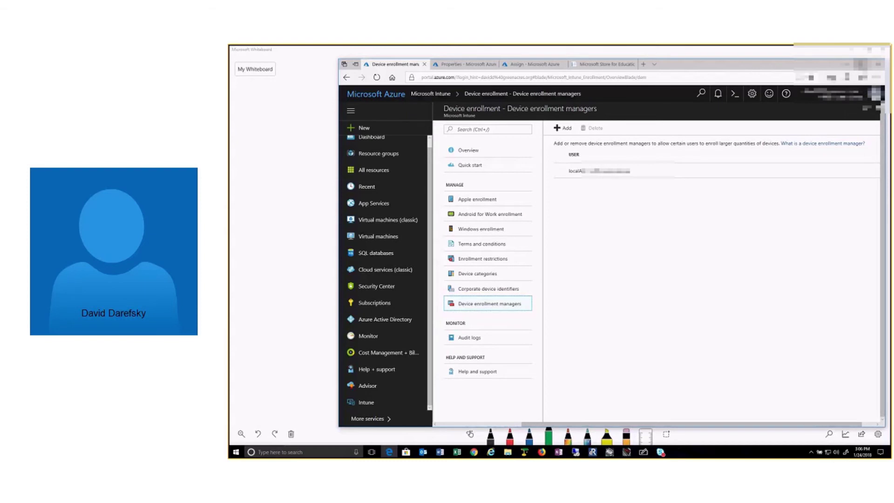
pyautogui.click(862, 64)
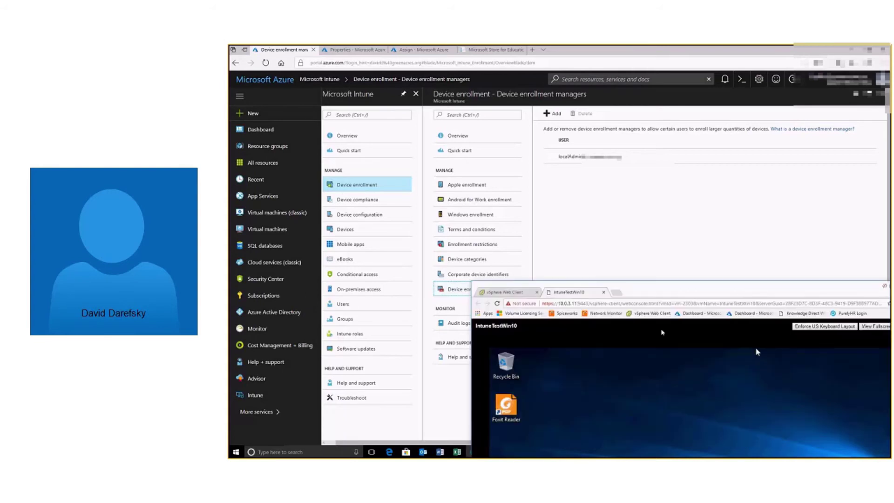
# Step: In the IntuneTestWin10 virtual machine, search for "mdm" and open the Connect to work or school settings
pyautogui.moveTo(659, 292); pyautogui.dragTo(553, 72)
pyautogui.click(449, 447)
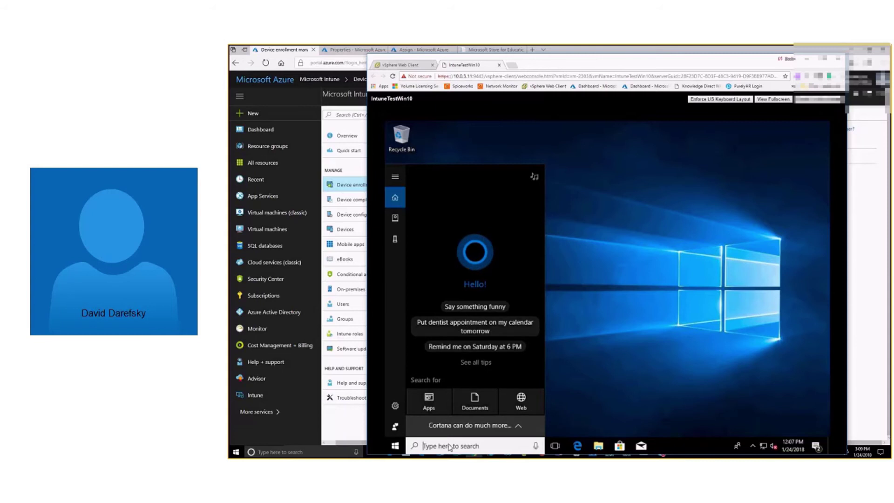
pyautogui.write('m')
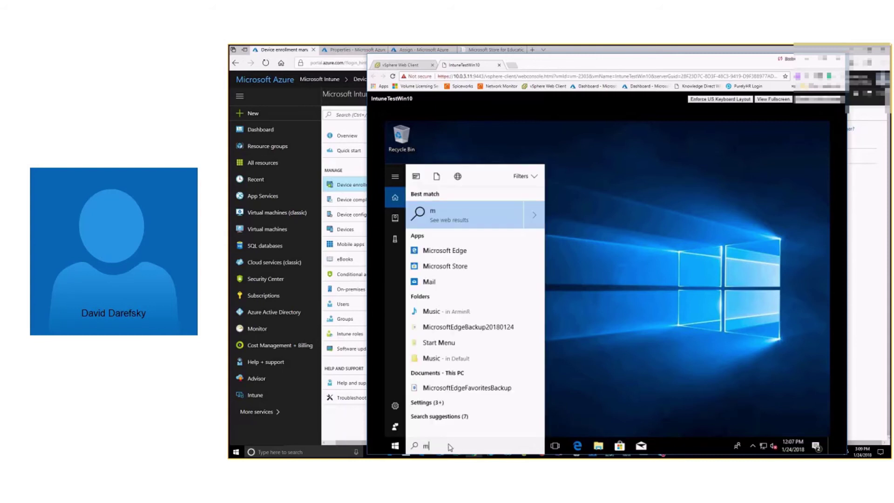
pyautogui.write('dm')
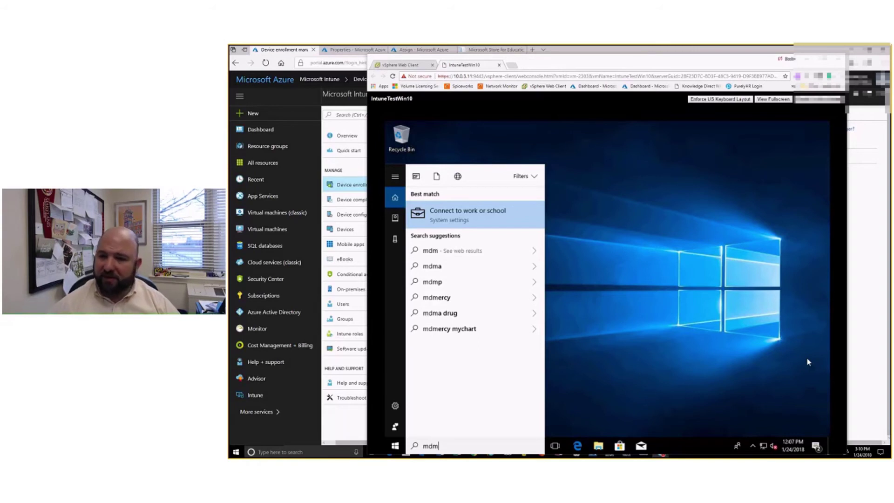
pyautogui.click(463, 223)
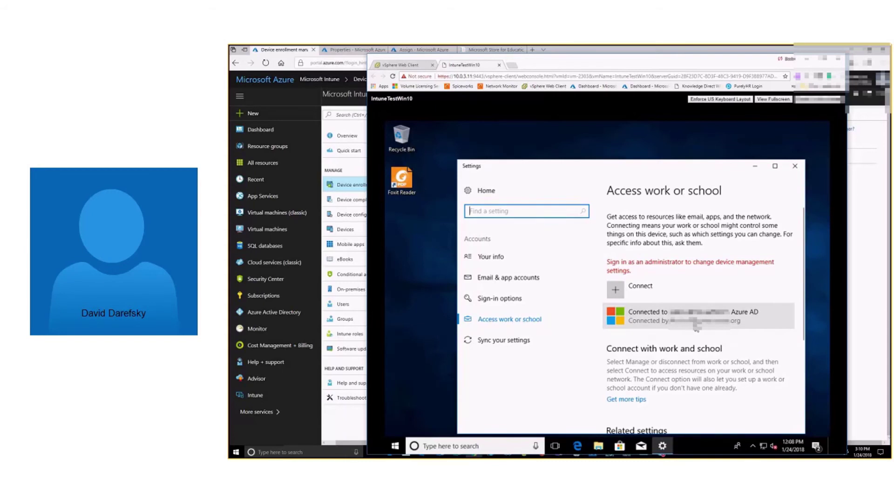
# Step: View the management details and device sync status of the virtual machine's Azure AD connection
pyautogui.click(397, 448)
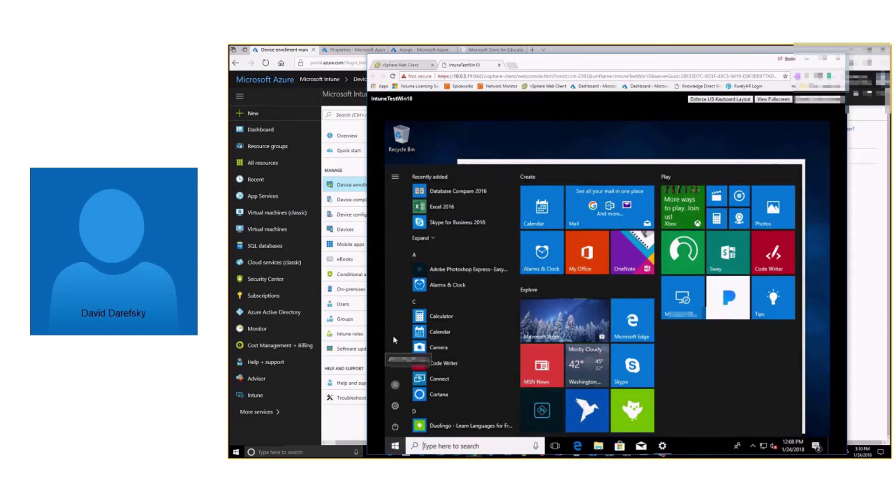
pyautogui.click(534, 125)
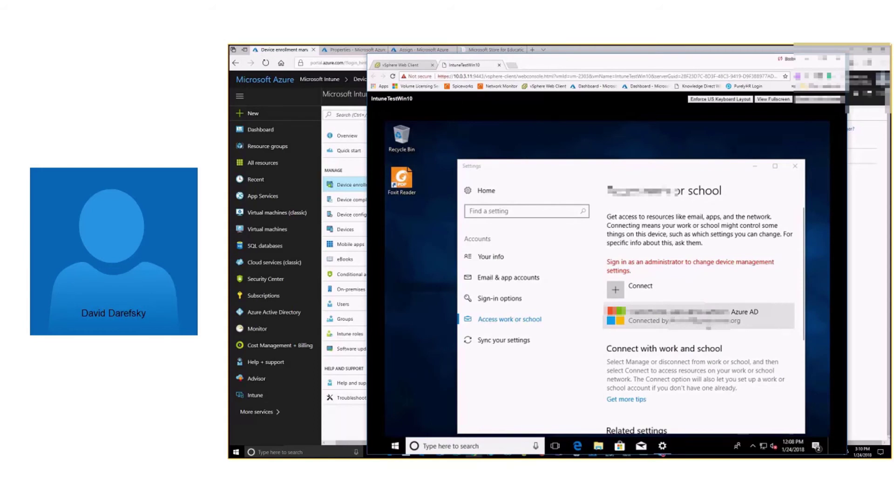
pyautogui.click(681, 326)
pyautogui.click(713, 355)
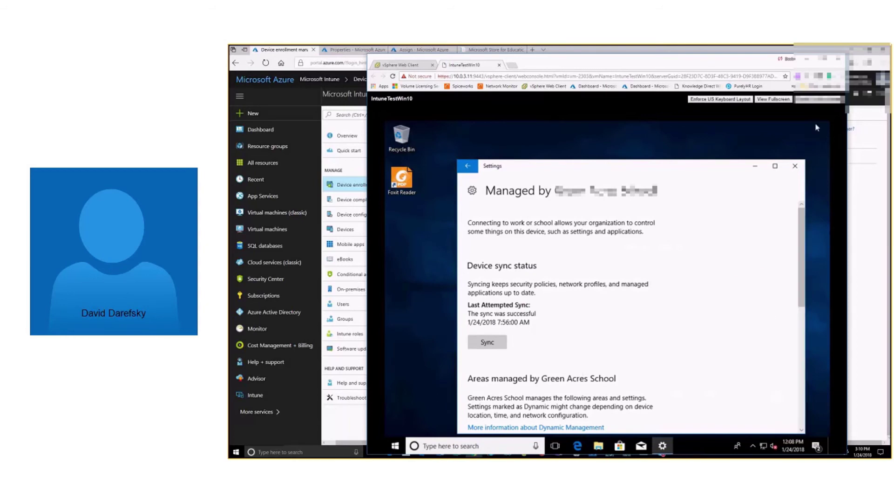
# Step: Return to the Azure portal and view the members of the "intune- Device: 5th grade" group
pyautogui.click(866, 210)
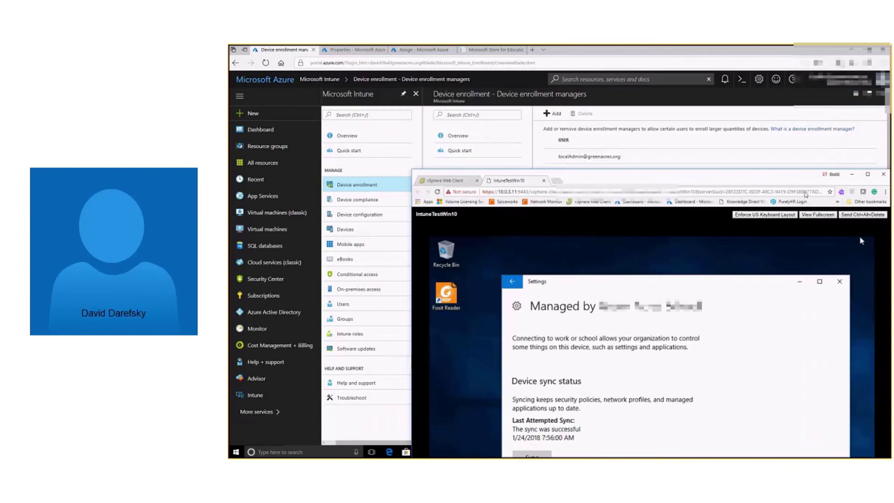
pyautogui.click(353, 49)
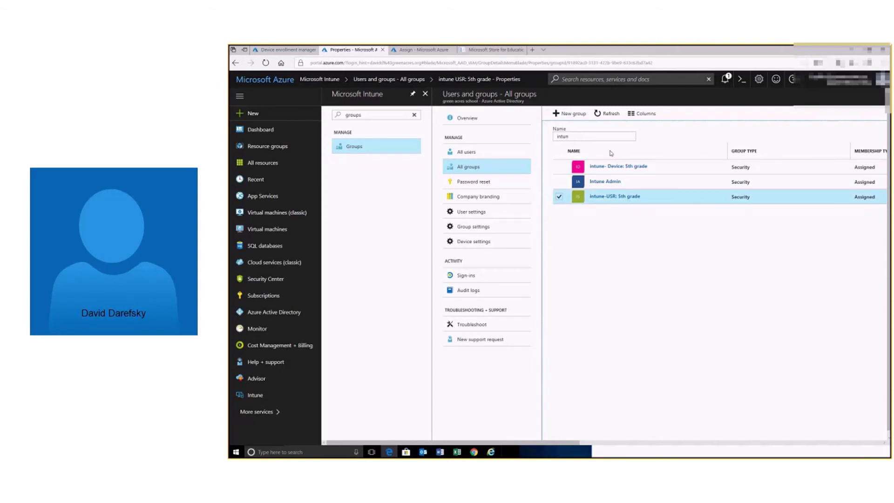
pyautogui.click(603, 168)
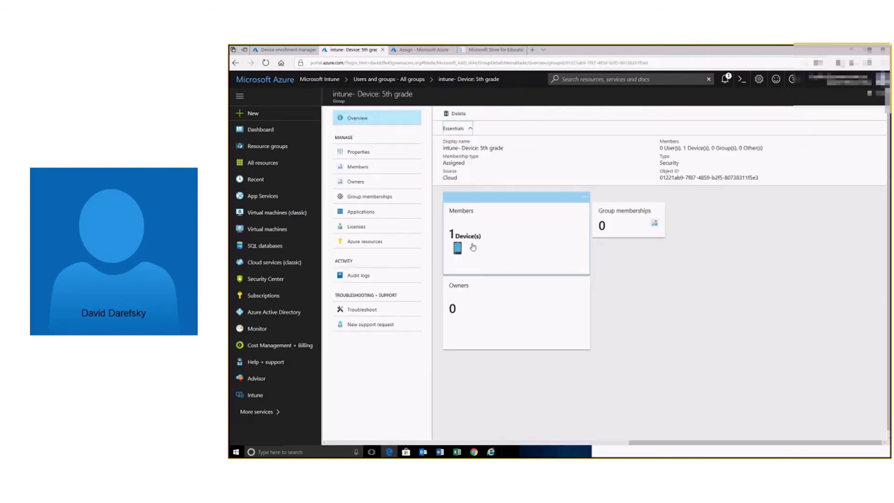
pyautogui.click(472, 247)
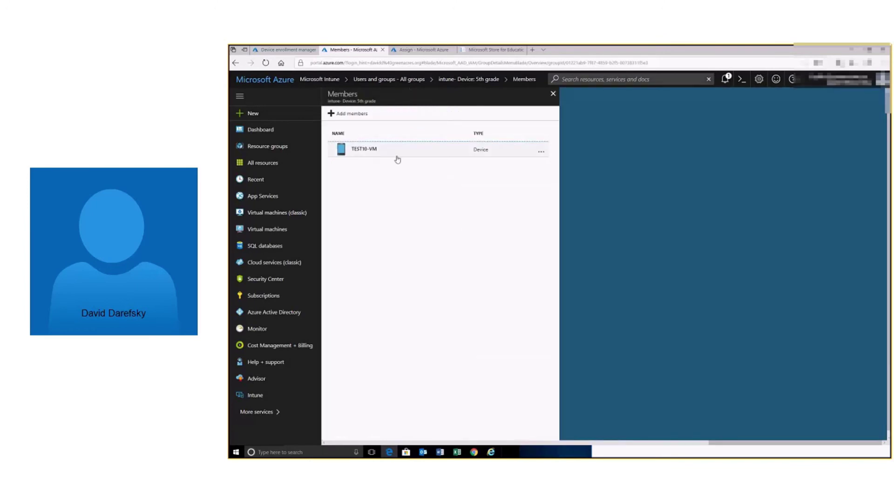
# Step: View the members of the "intune-USR: 5th grade" group and reselect the "intune- Device: 5th grade" group in the list
pyautogui.moveTo(735, 444); pyautogui.dragTo(438, 445)
pyautogui.click(398, 198)
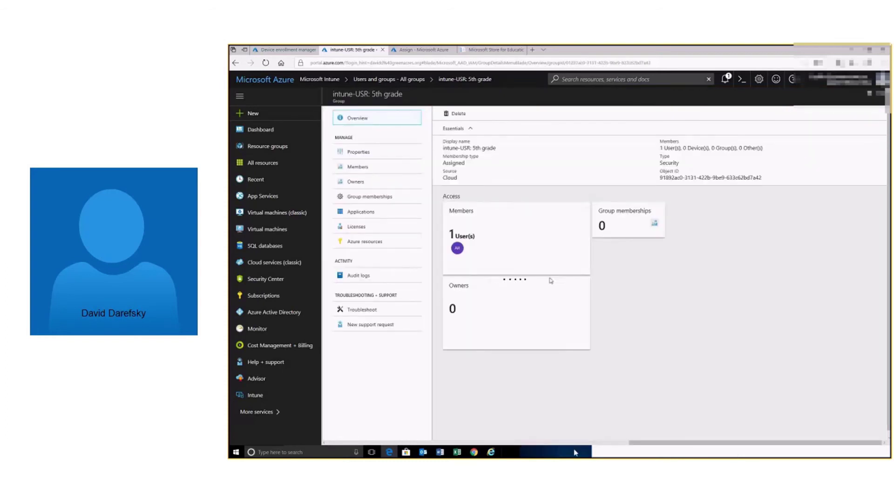
pyautogui.click(486, 252)
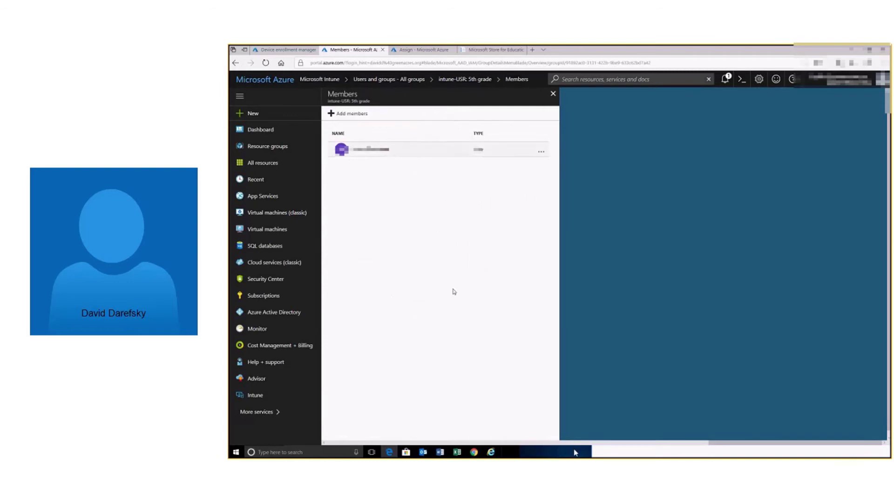
pyautogui.moveTo(708, 443); pyautogui.dragTo(392, 443)
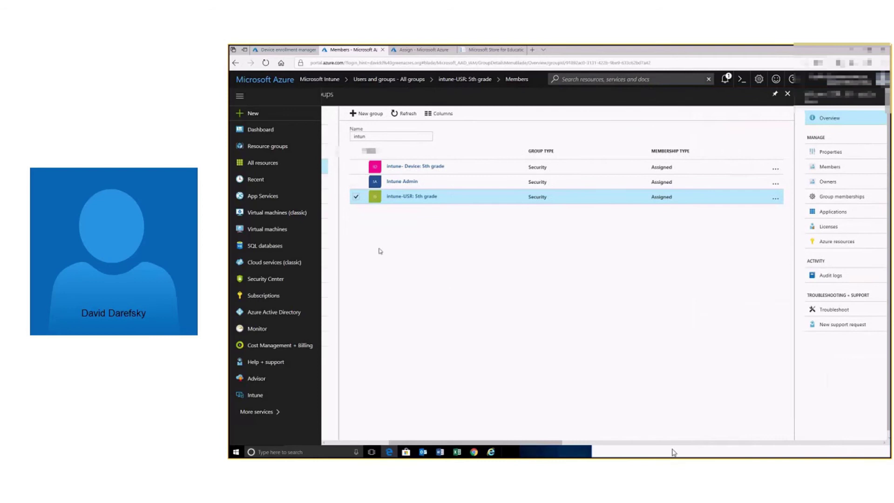
pyautogui.click(427, 173)
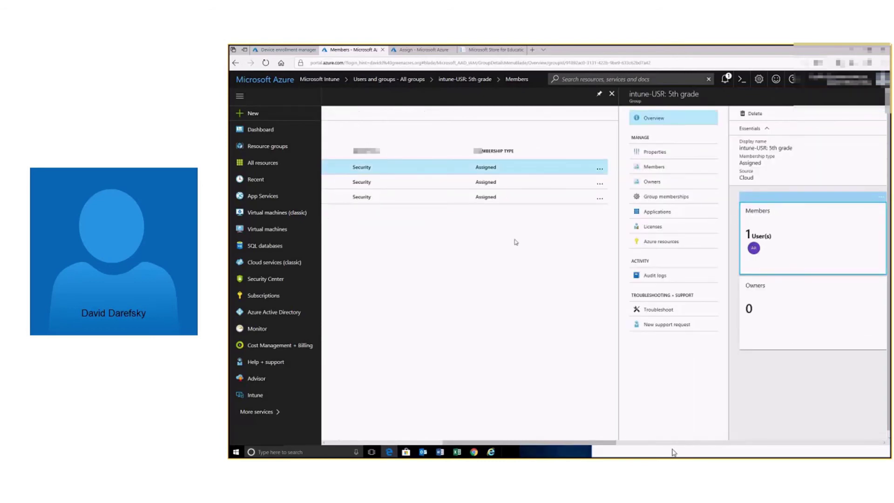
# Step: Try to open the Sway app in the Intune apps page, and duplicate that page's browser tab
pyautogui.click(421, 52)
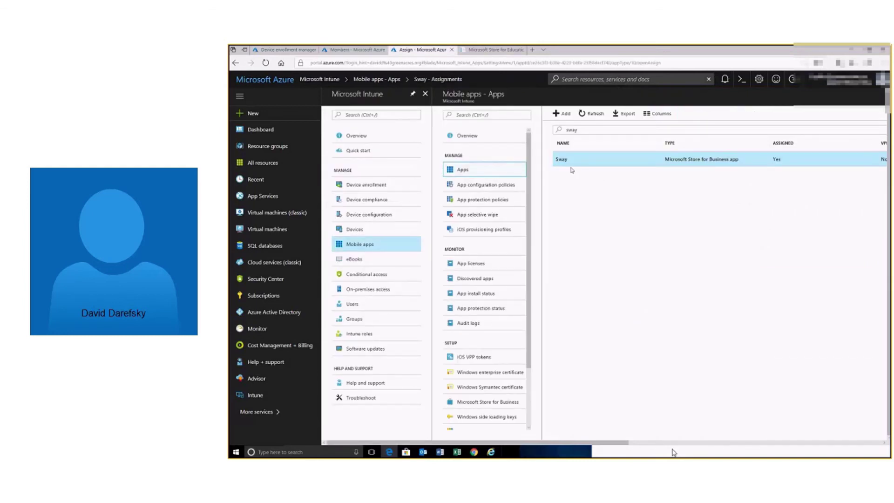
pyautogui.click(594, 162)
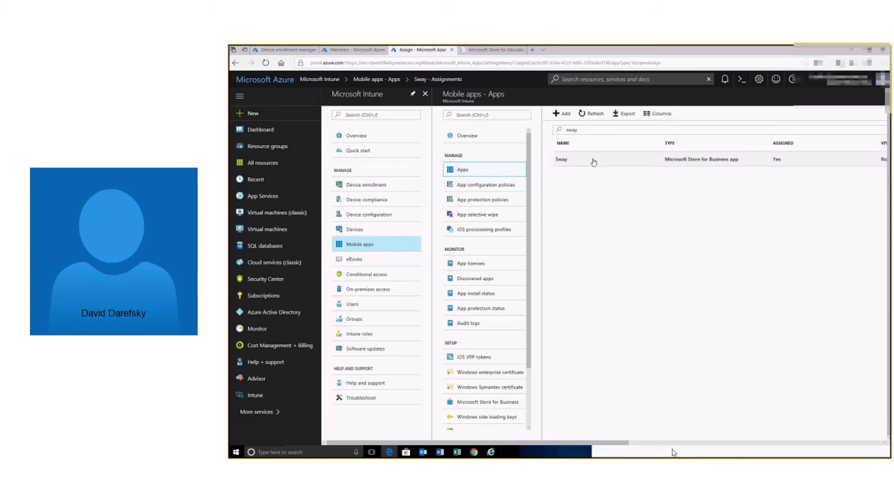
pyautogui.click(672, 166)
pyautogui.rightClick(426, 51)
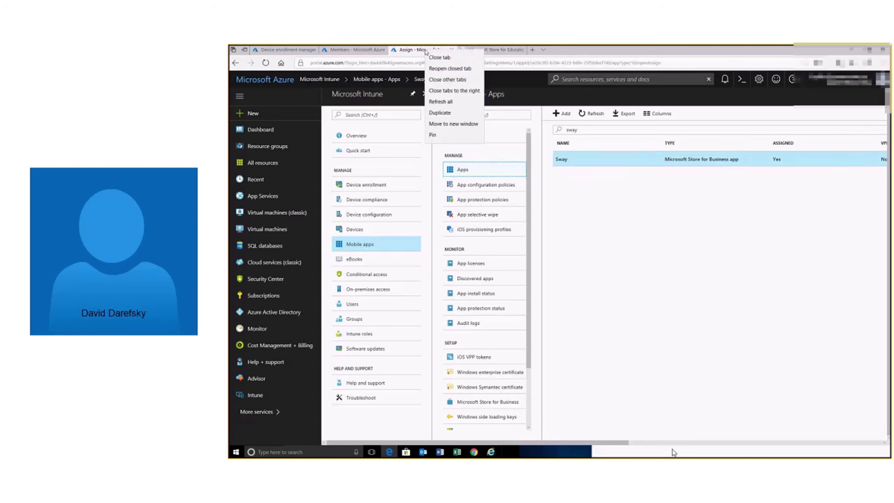
pyautogui.click(461, 102)
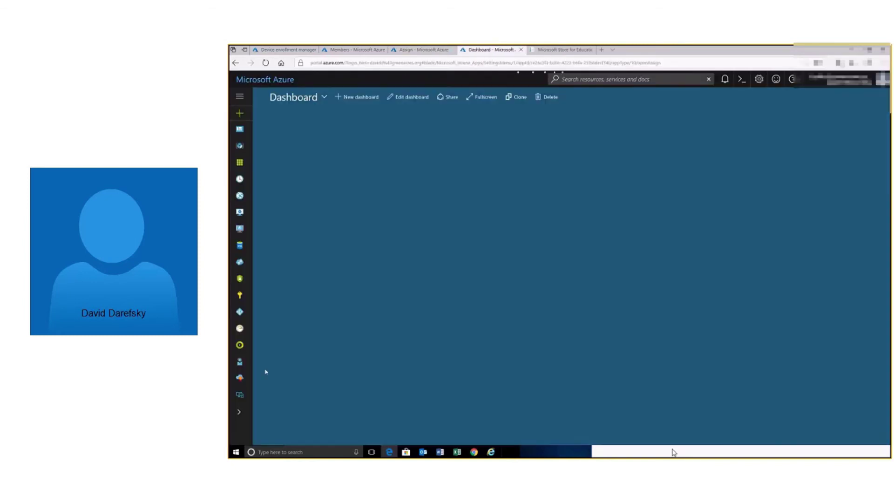
# Step: Open the Intune mobile apps list in the duplicated tab and review the types of the listed apps
pyautogui.click(241, 397)
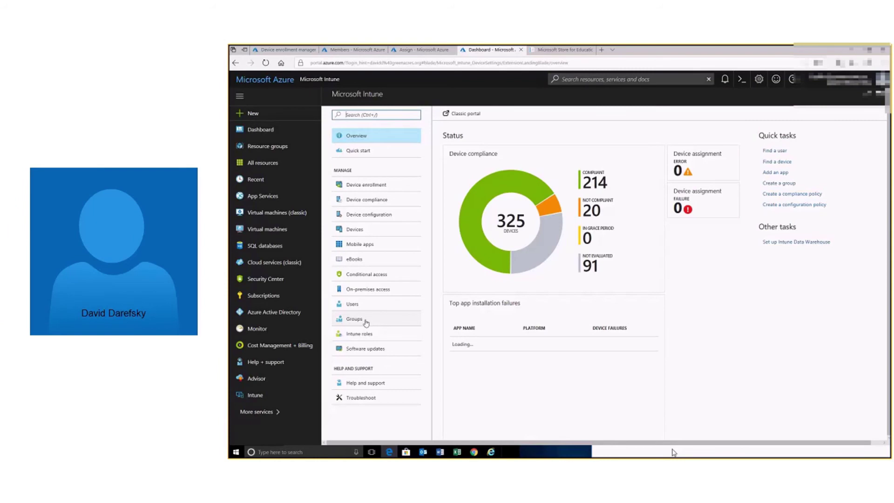
pyautogui.click(355, 244)
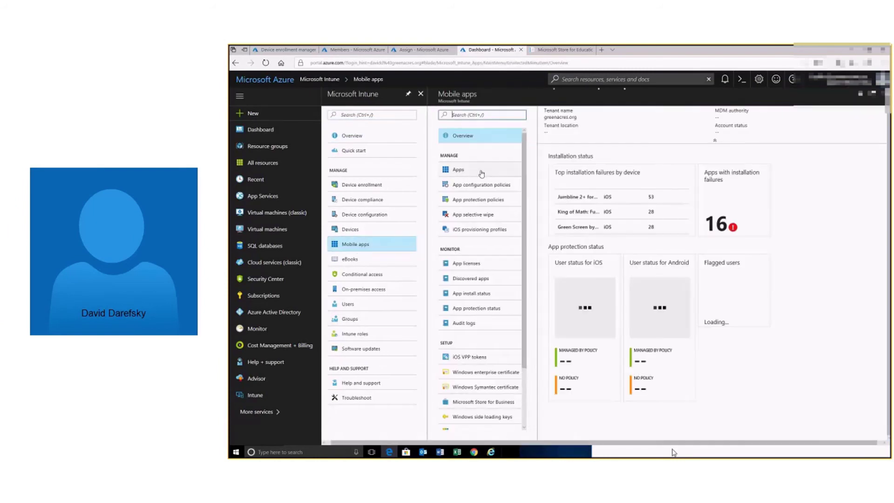
pyautogui.click(481, 172)
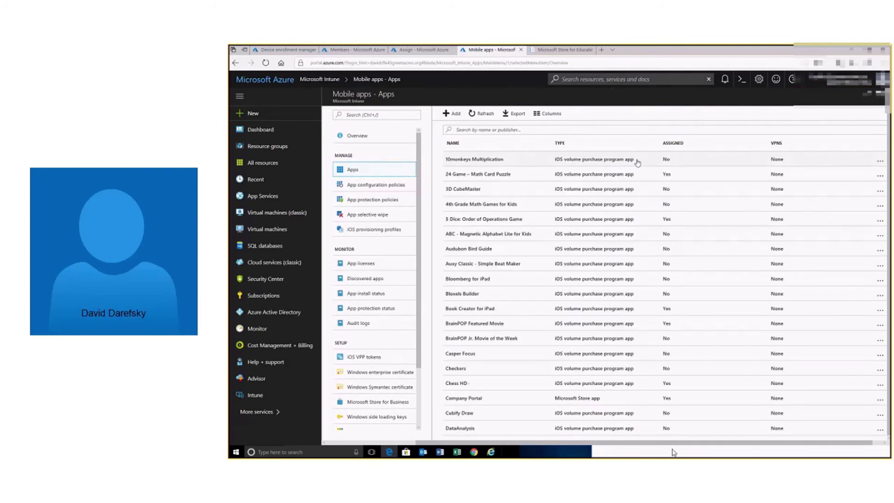
pyautogui.scroll(-2, 629, 327)
pyautogui.scroll(-1, 628, 328)
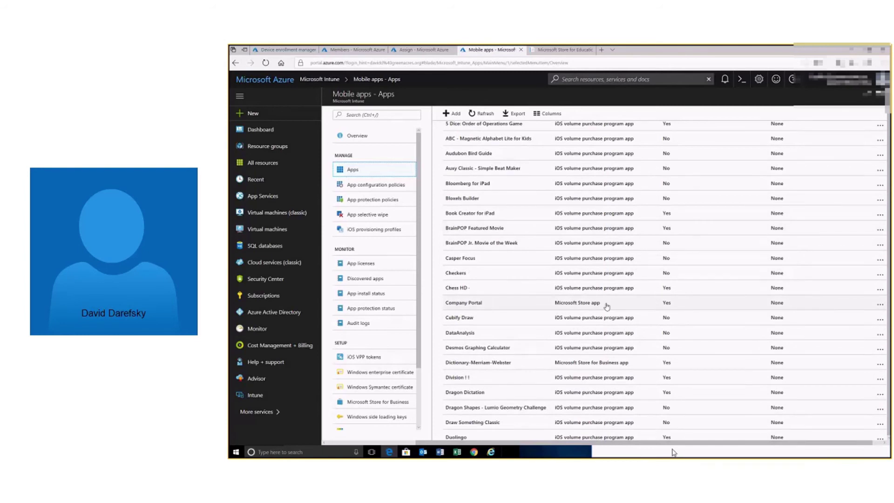
pyautogui.scroll(-2, 607, 306)
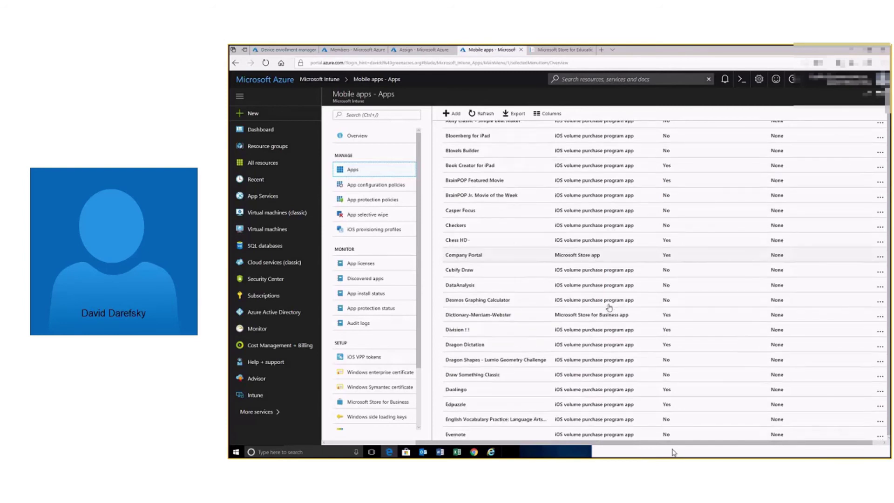
pyautogui.scroll(-2, 610, 307)
pyautogui.scroll(-5, 609, 308)
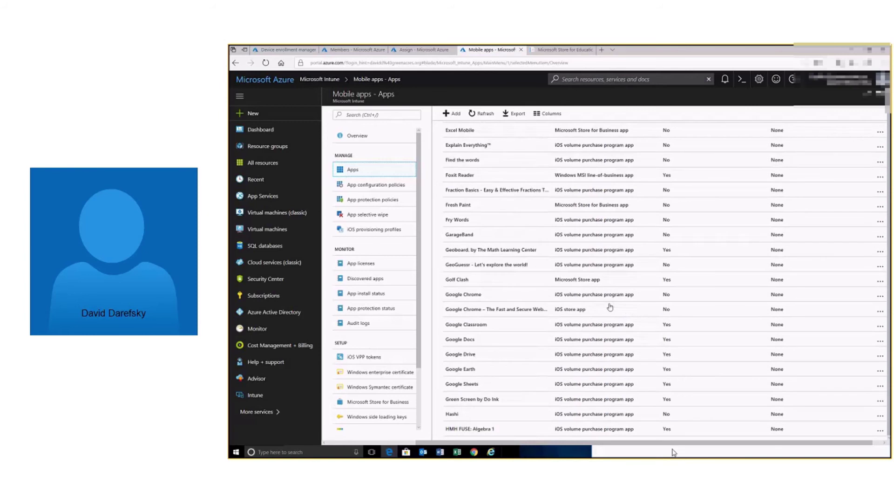
pyautogui.scroll(10, 611, 308)
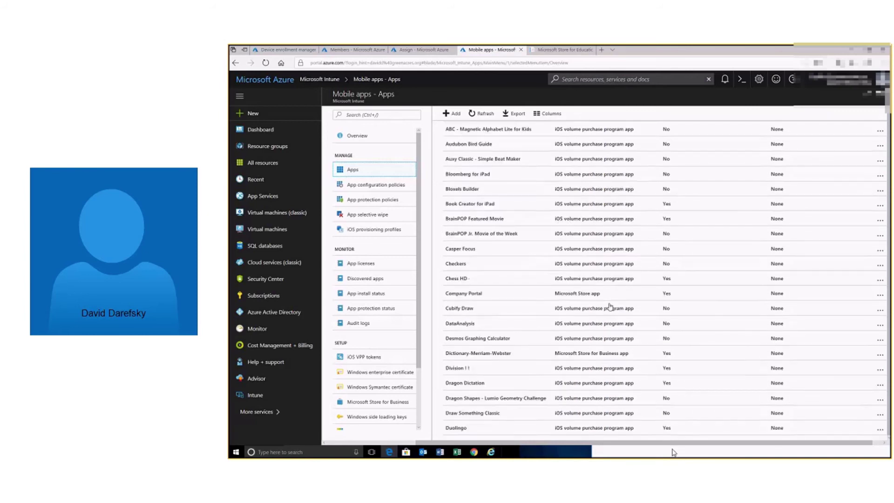
# Step: Filter the apps list by "fox" and view the group assignments of Foxit Reader
pyautogui.click(504, 131)
pyautogui.write('t')
pyautogui.write('ox')
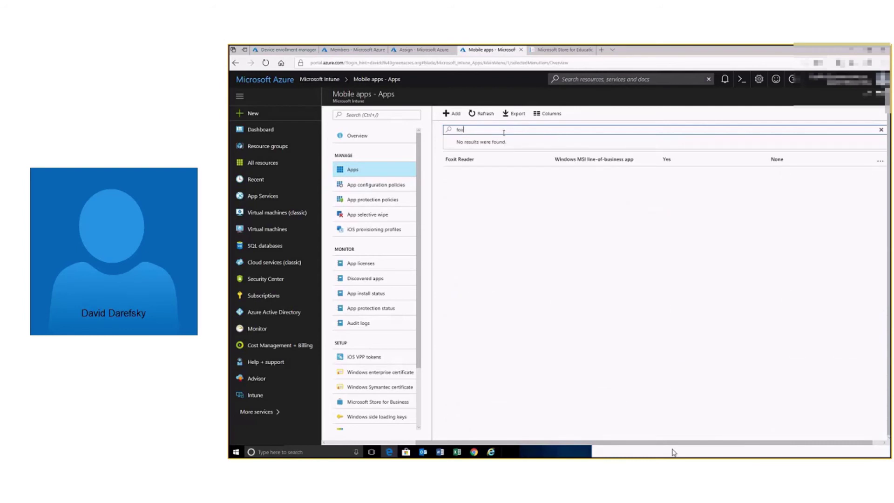
pyautogui.click(493, 160)
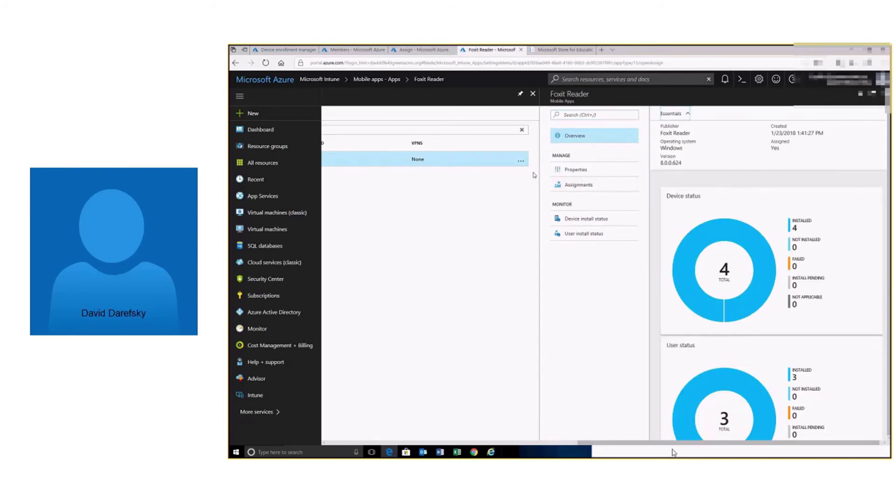
pyautogui.click(587, 186)
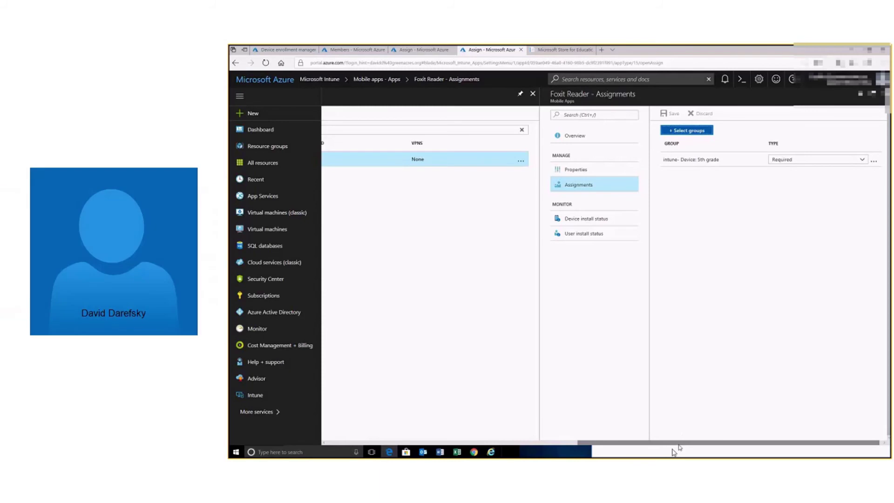
# Step: Start adding a Line-of-business app from the mobile apps list and open its app package file selection
pyautogui.moveTo(666, 442); pyautogui.dragTo(517, 450)
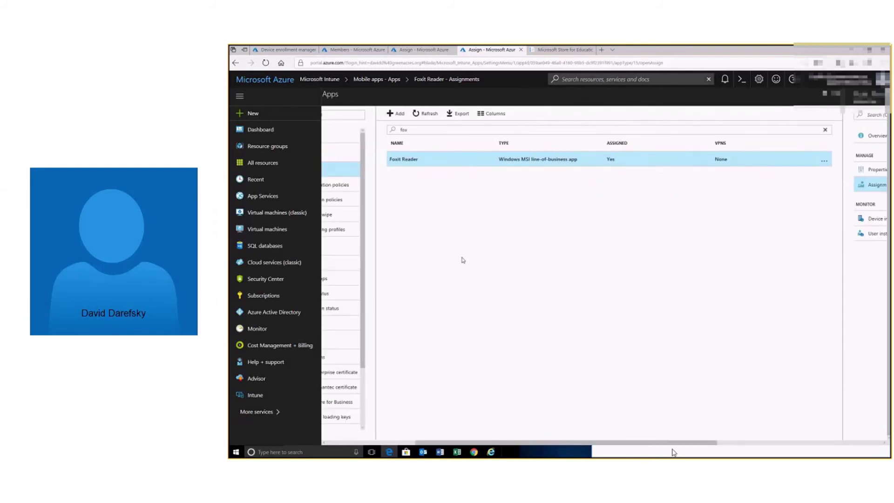
pyautogui.click(400, 114)
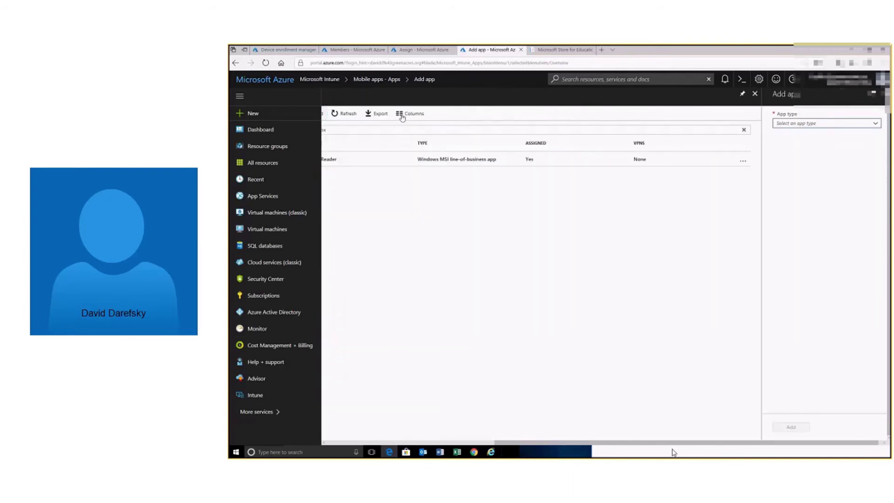
pyautogui.click(876, 125)
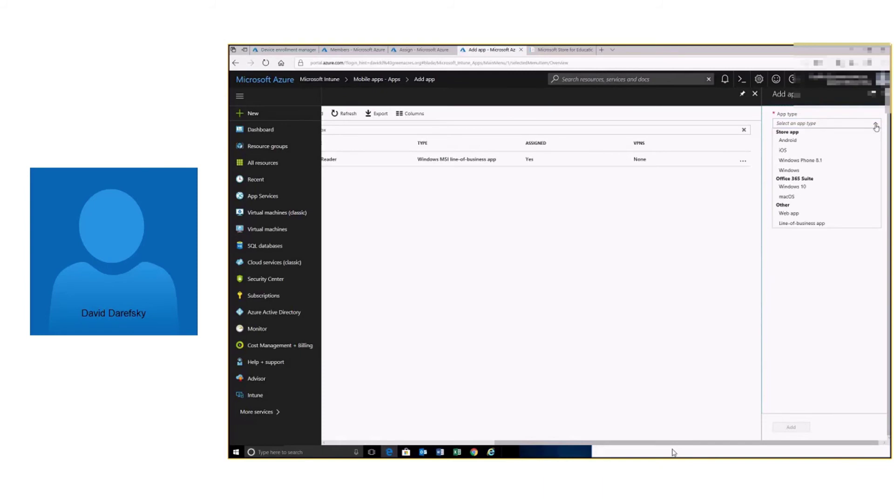
pyautogui.click(811, 225)
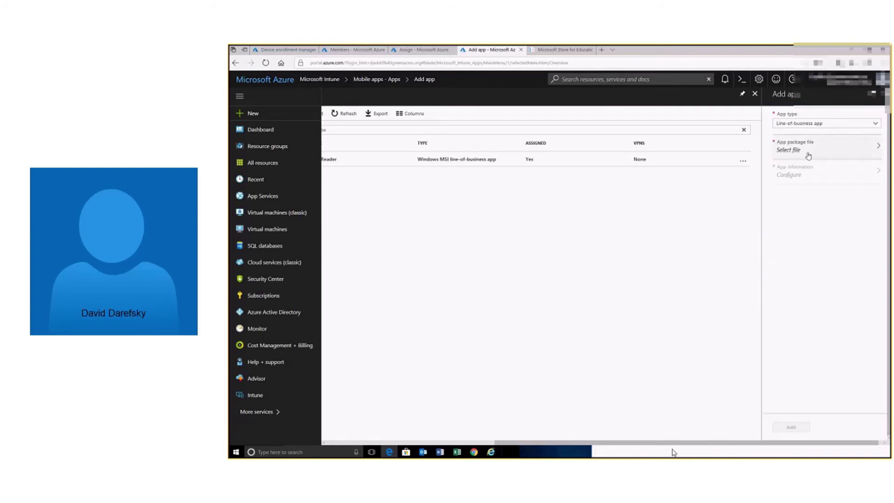
pyautogui.click(809, 155)
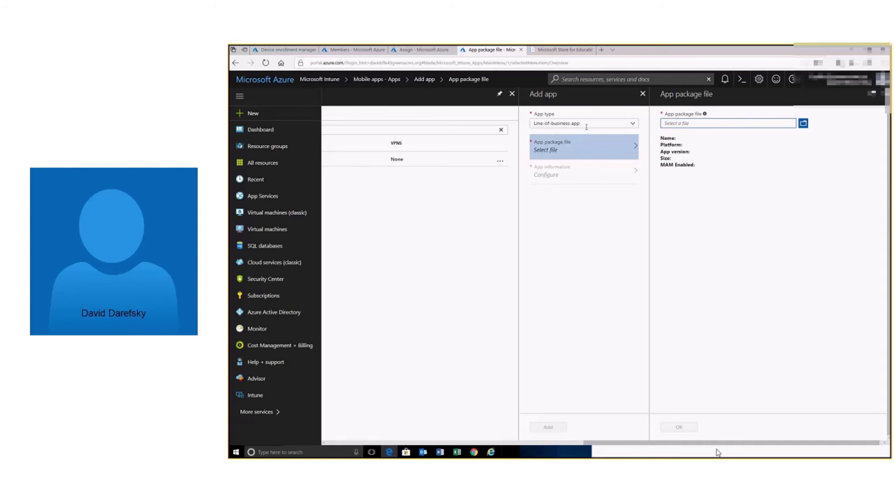
pyautogui.moveTo(716, 443); pyautogui.dragTo(662, 447)
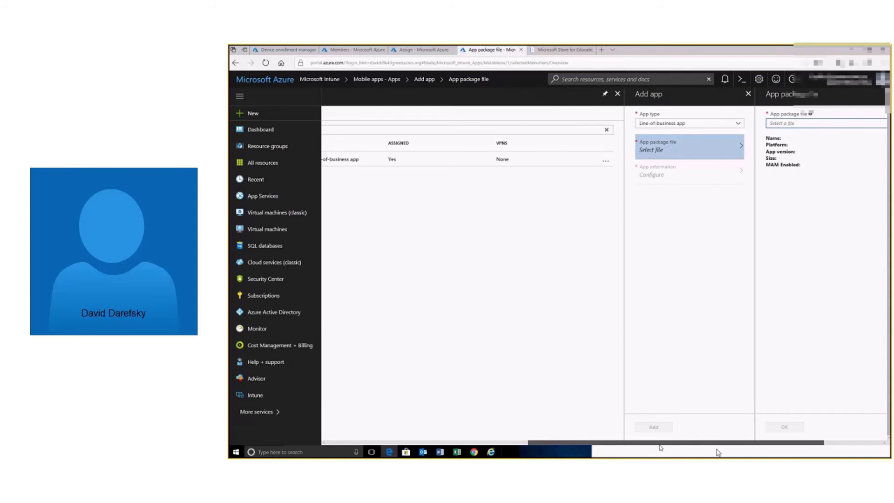
pyautogui.moveTo(661, 447); pyautogui.dragTo(535, 430)
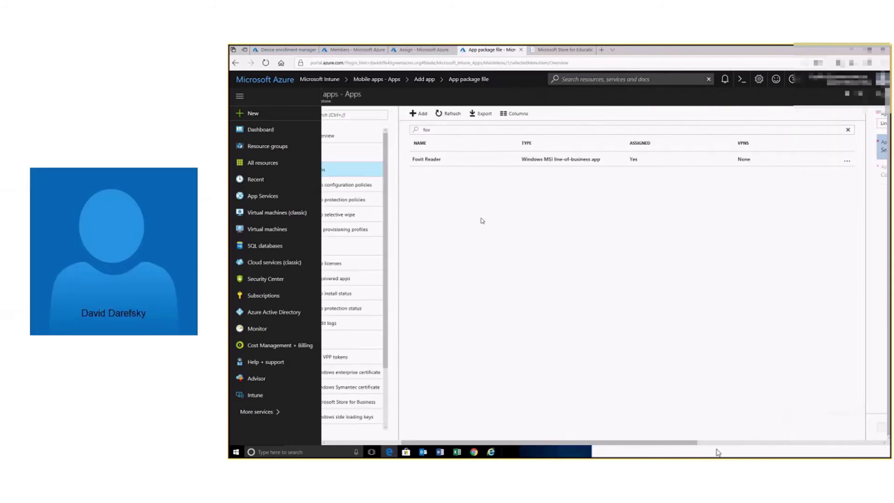
# Step: View the device and user install status overview of Foxit Reader and return to the apps list
pyautogui.click(658, 159)
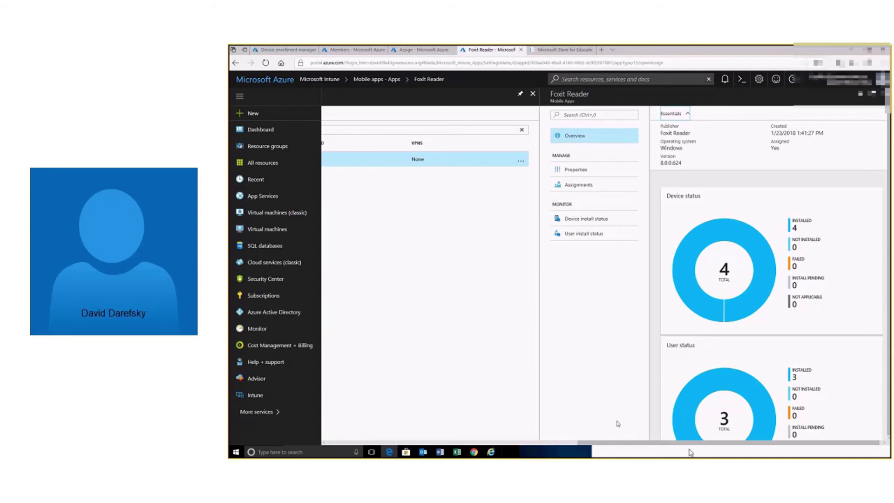
pyautogui.moveTo(617, 446); pyautogui.dragTo(385, 442)
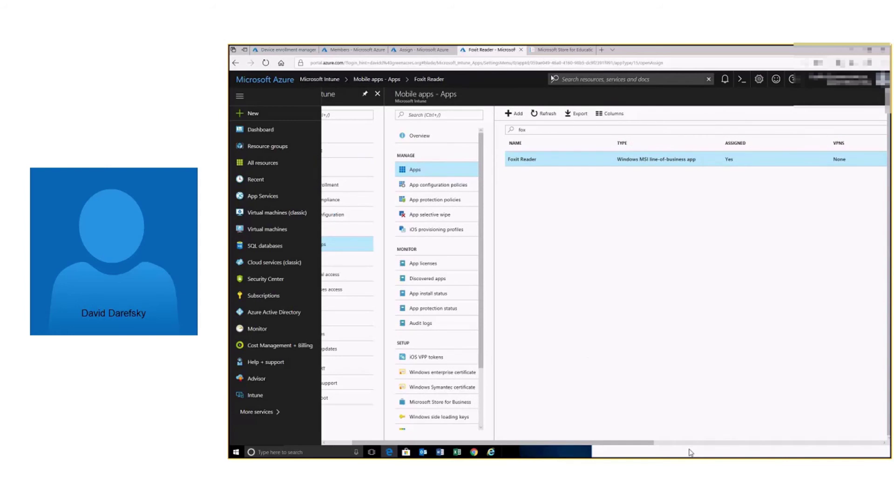
# Step: Switch to the Microsoft Store for Education and browse the featured, STEM and Learning Tools apps on its home page
pyautogui.click(565, 49)
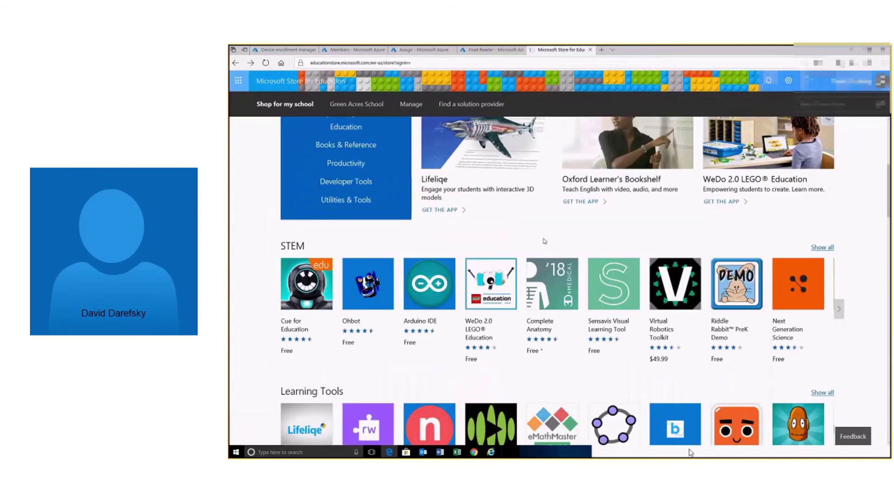
pyautogui.scroll(5, 544, 240)
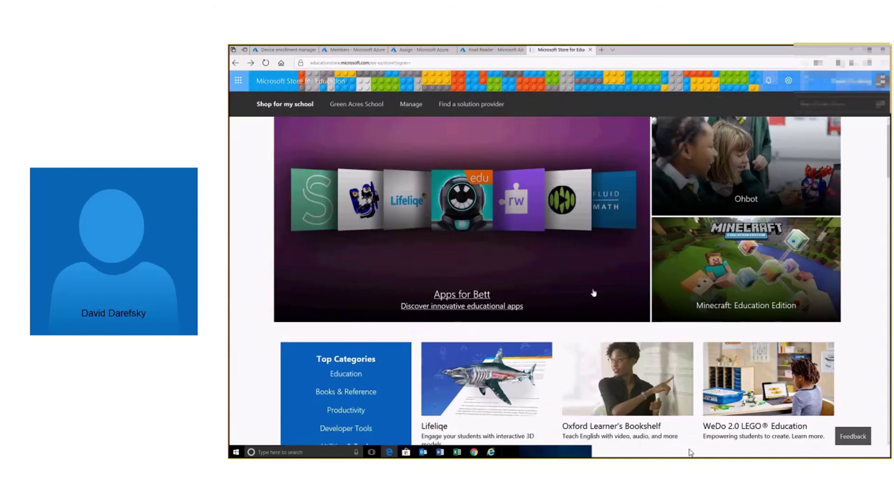
pyautogui.scroll(-1, 581, 313)
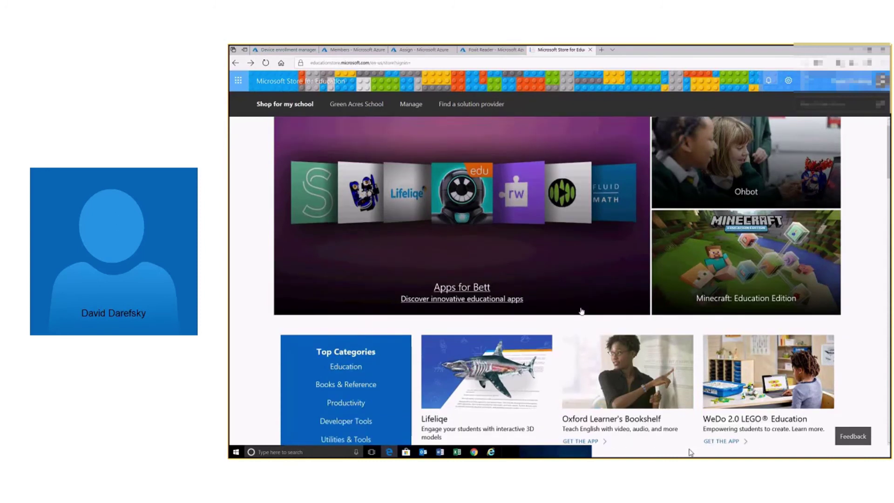
pyautogui.scroll(-4, 582, 311)
pyautogui.scroll(-1, 582, 309)
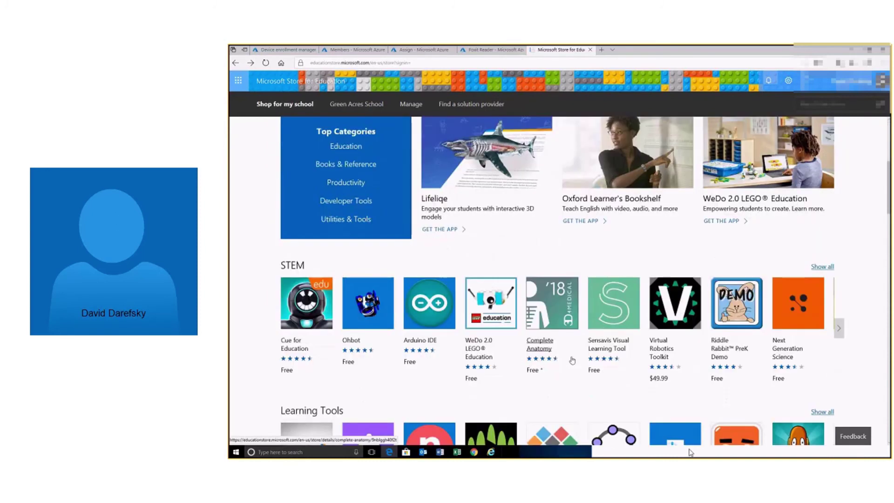
pyautogui.scroll(-1, 572, 374)
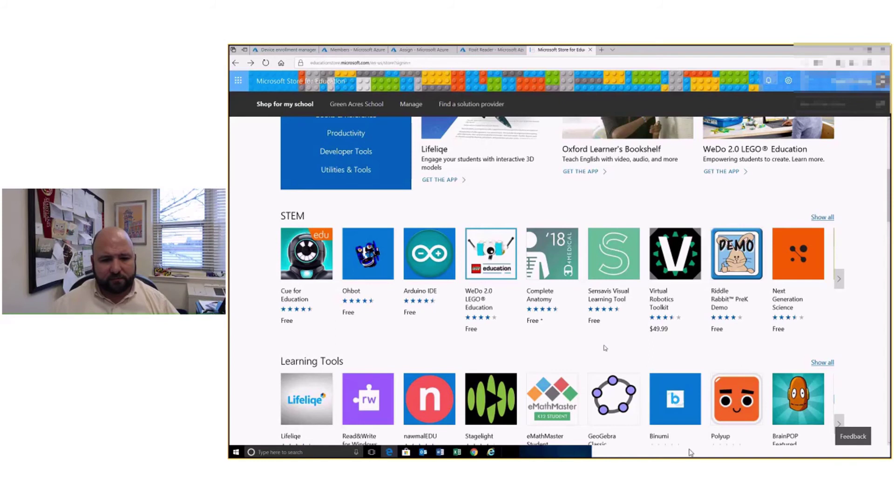
pyautogui.scroll(-2, 647, 345)
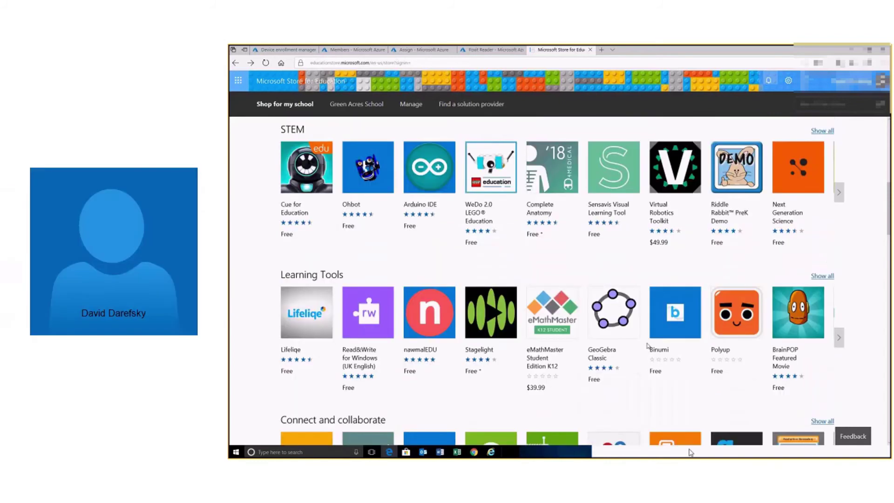
pyautogui.scroll(8, 647, 345)
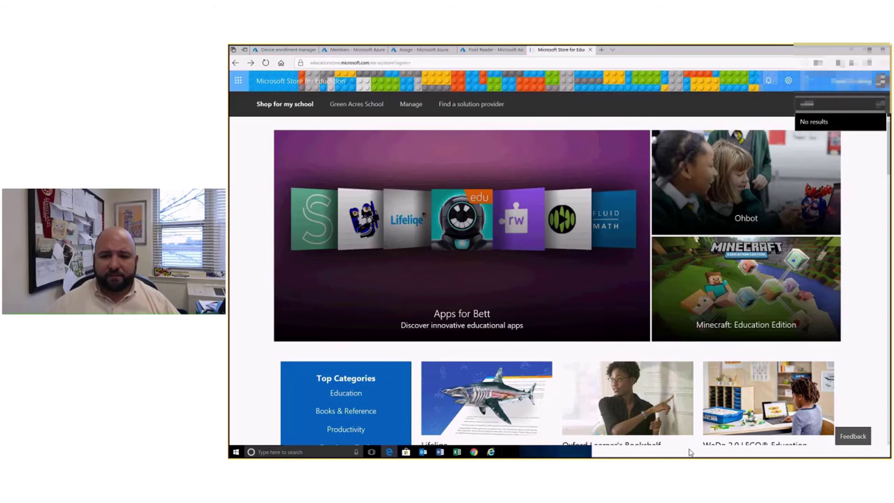
# Step: Search the education store for "khan" and open the Khan Academy app page
pyautogui.press('Return')
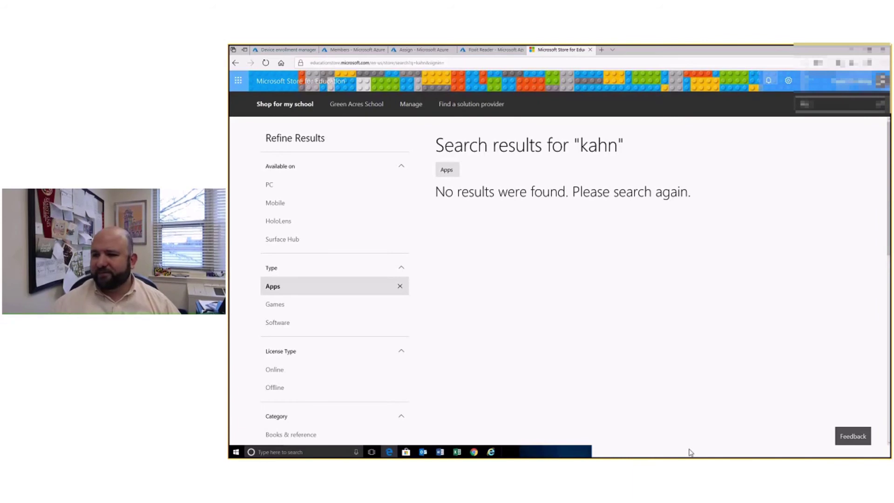
pyautogui.press('Return')
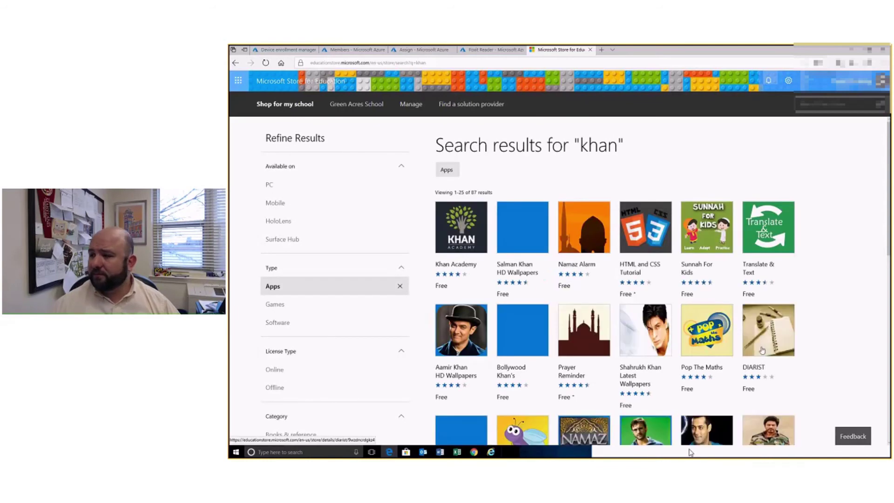
pyautogui.click(450, 240)
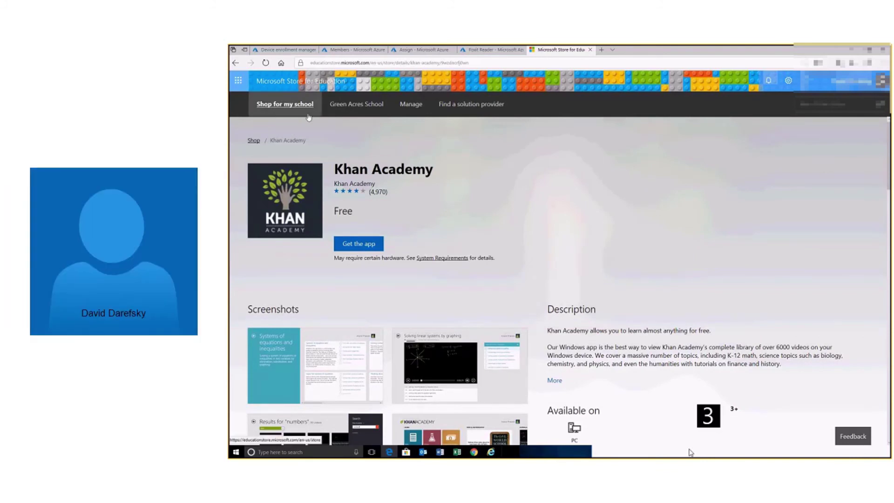
# Step: Get the free Khan Academy app for the school's inventory and try to open its Manage option
pyautogui.click(364, 248)
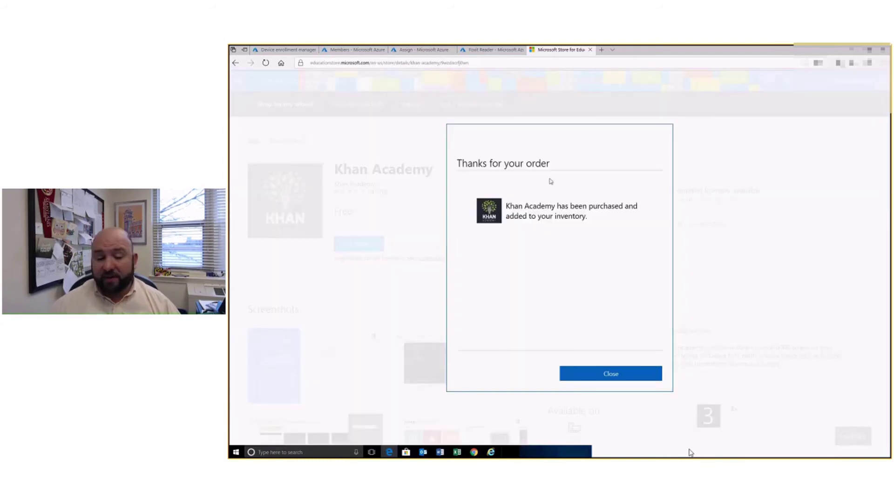
pyautogui.click(610, 374)
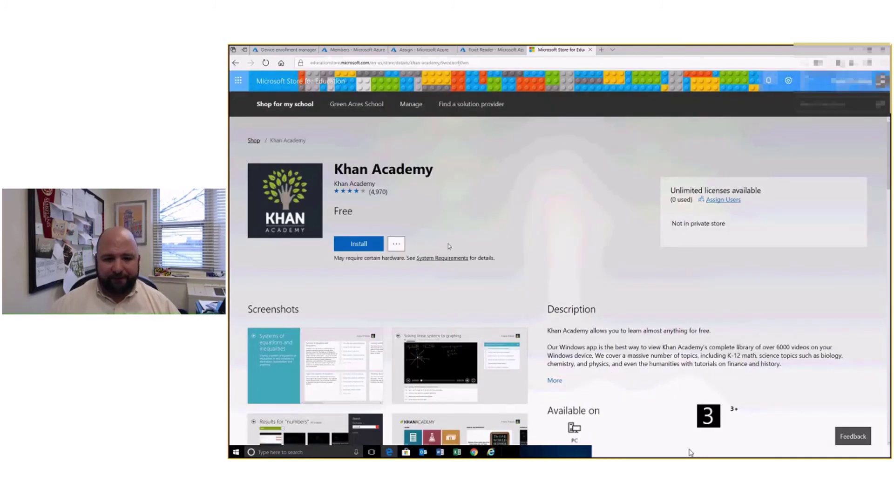
pyautogui.click(396, 244)
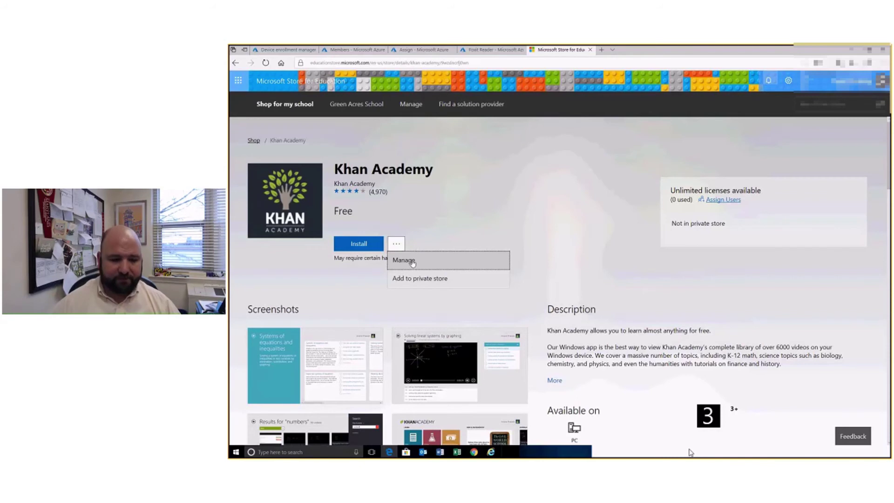
pyautogui.click(412, 260)
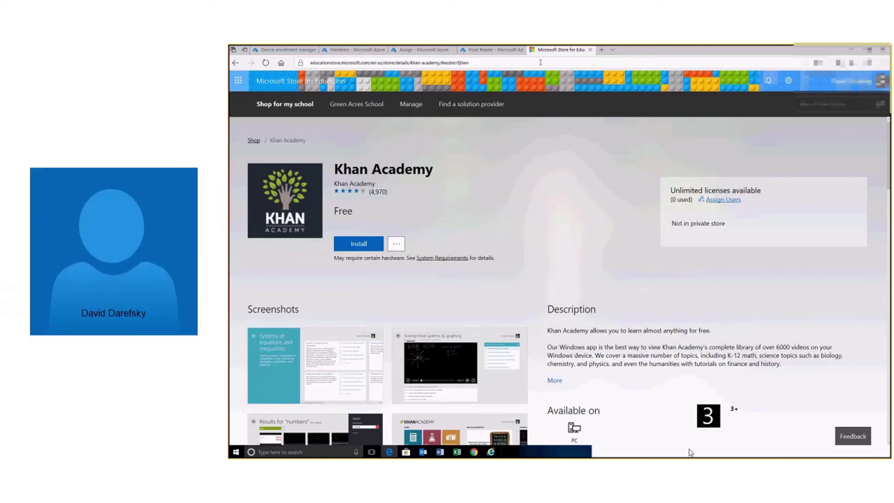
# Step: Return to the Intune mobile apps list, filter it by "khan" and refresh the list
pyautogui.click(492, 50)
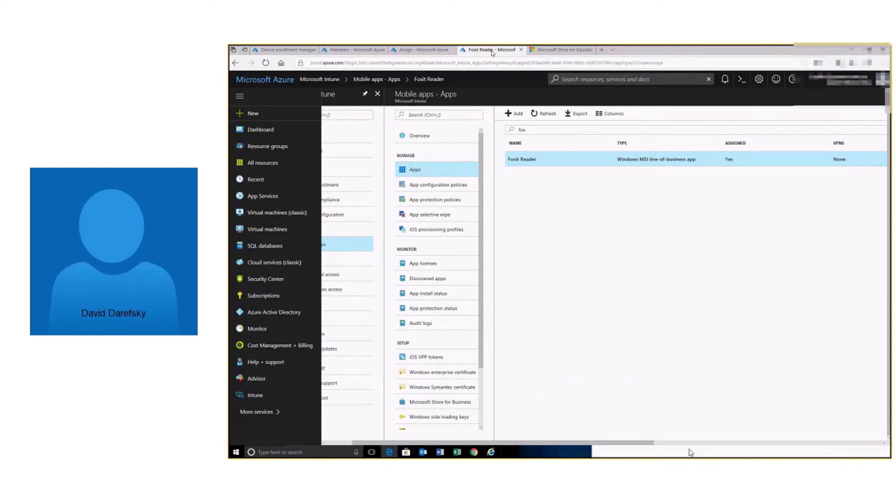
pyautogui.click(425, 169)
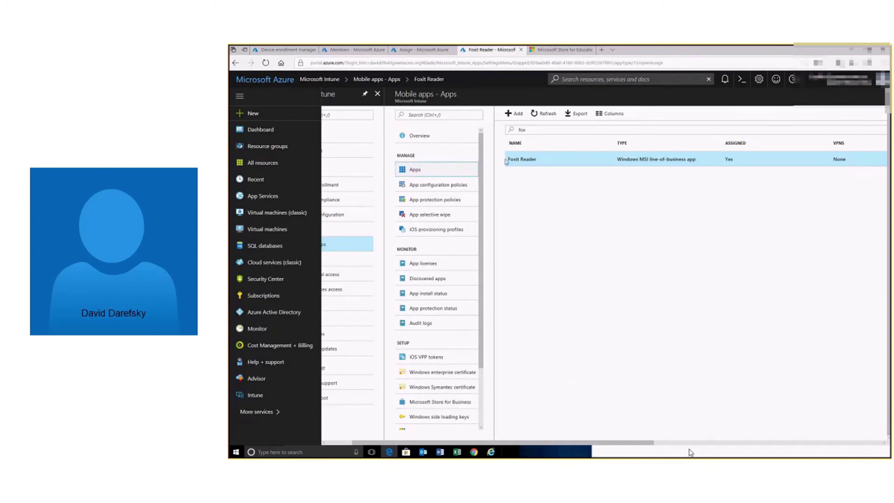
pyautogui.moveTo(531, 130); pyautogui.dragTo(498, 131)
pyautogui.write('k')
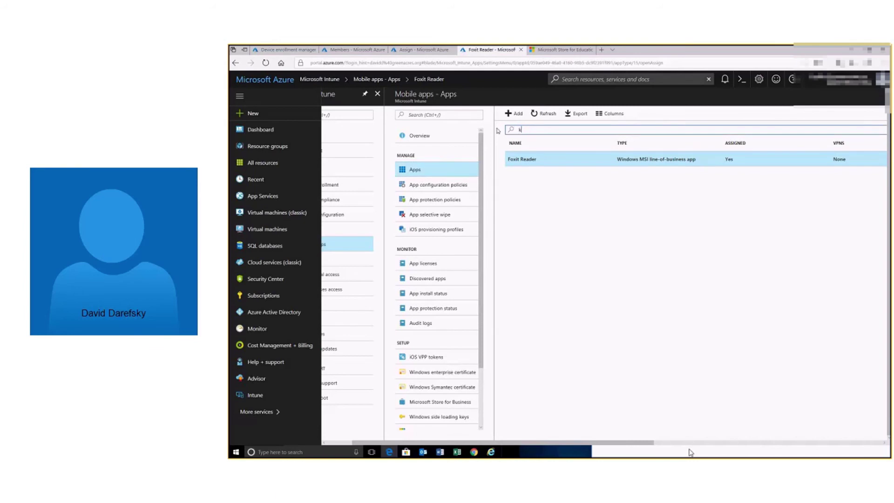
pyautogui.write('han')
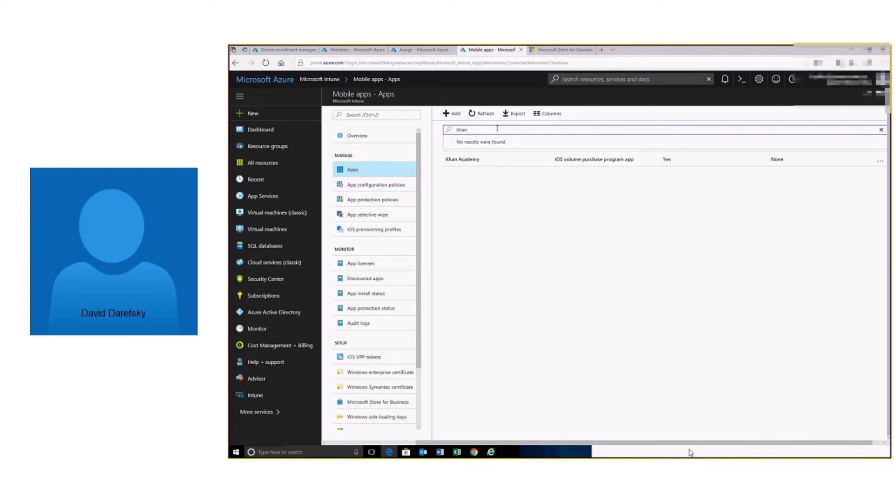
pyautogui.click(494, 116)
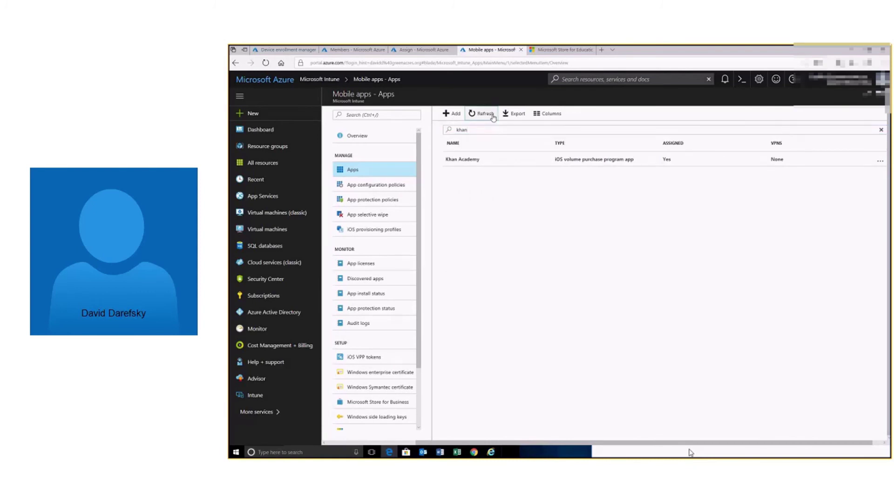
pyautogui.click(488, 130)
pyautogui.moveTo(468, 131); pyautogui.dragTo(458, 131)
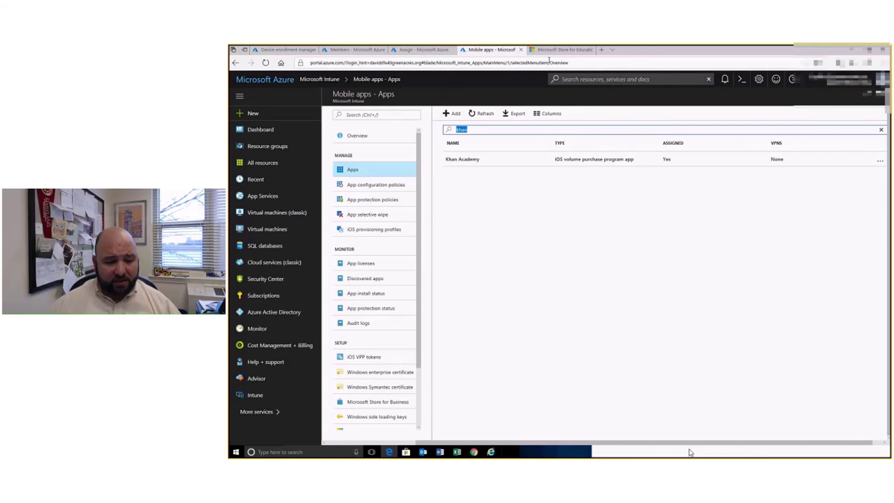
# Step: Open Intune's Microsoft Store for Business settings and sync the apps purchased from the store
pyautogui.click(552, 50)
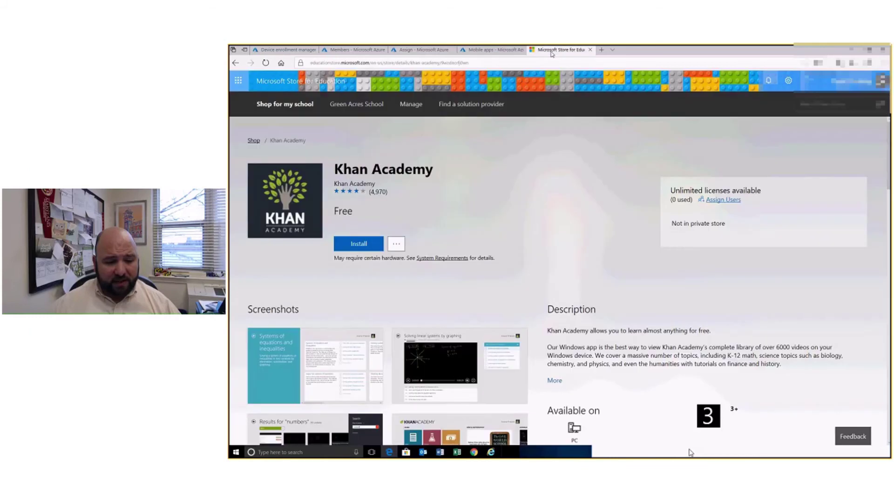
pyautogui.click(504, 51)
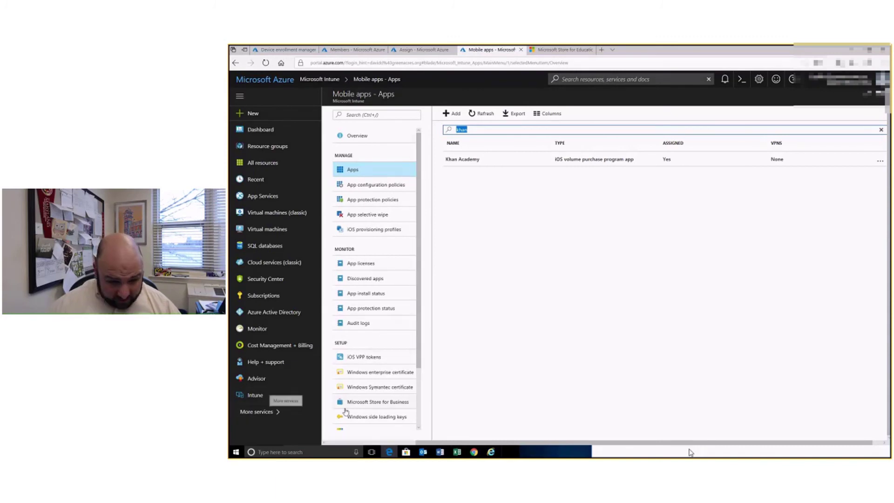
pyautogui.click(371, 403)
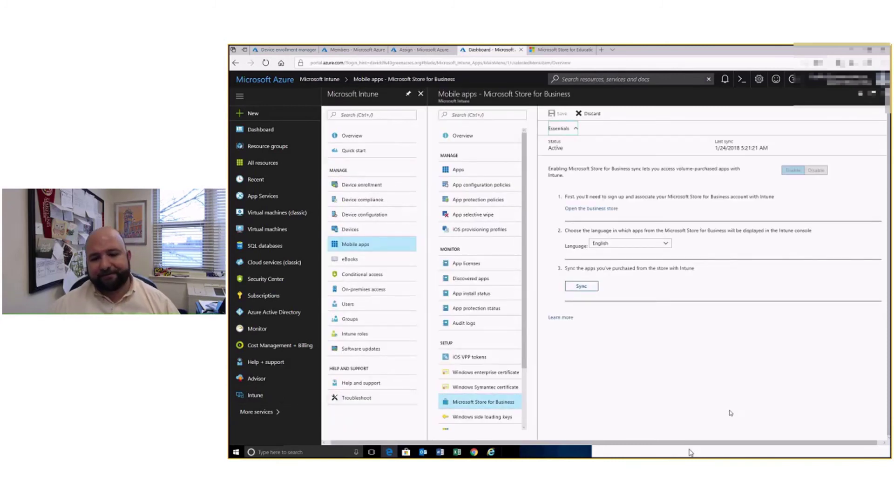
pyautogui.click(589, 285)
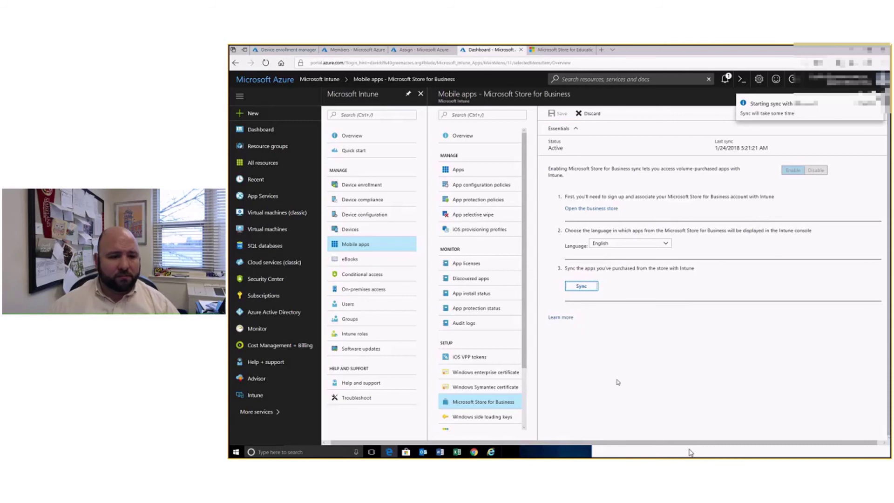
# Step: Reopen the mobile apps list after the sync and filter it by "khan"
pyautogui.click(371, 250)
pyautogui.click(460, 172)
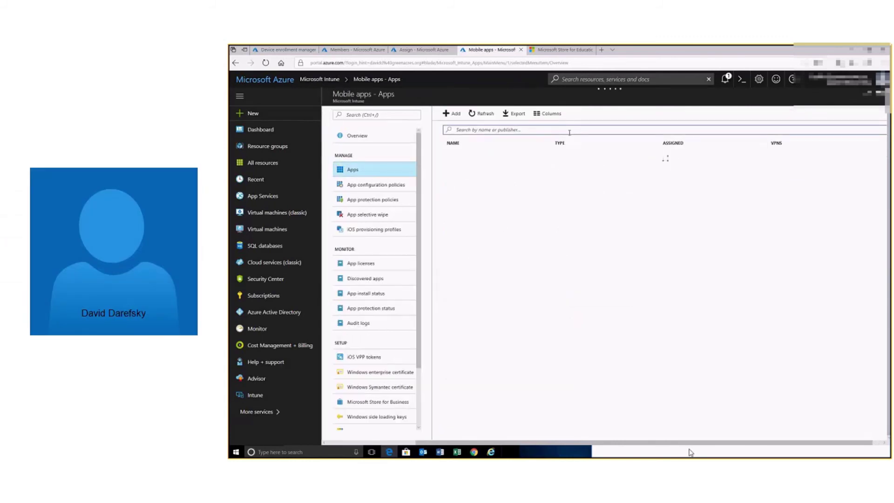
pyautogui.write('khan')
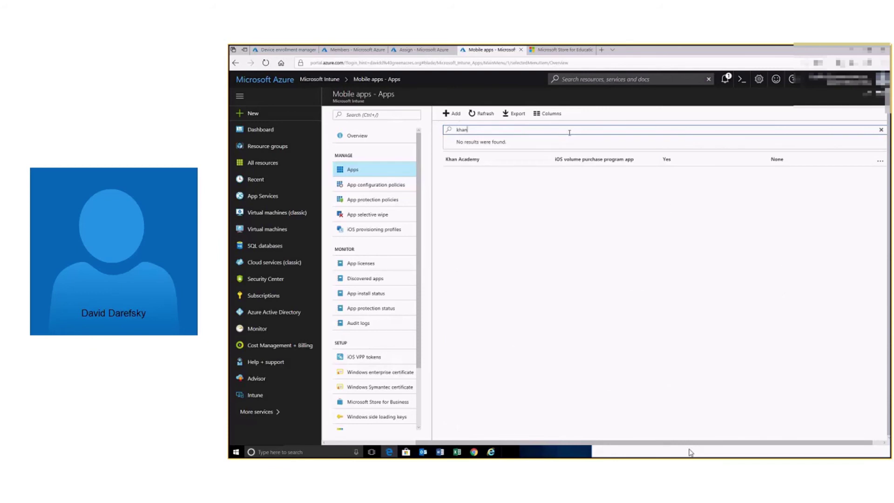
# Step: Refresh the app list, reload the mobile apps from Intune's overview and filter them again by "khan"
pyautogui.click(482, 114)
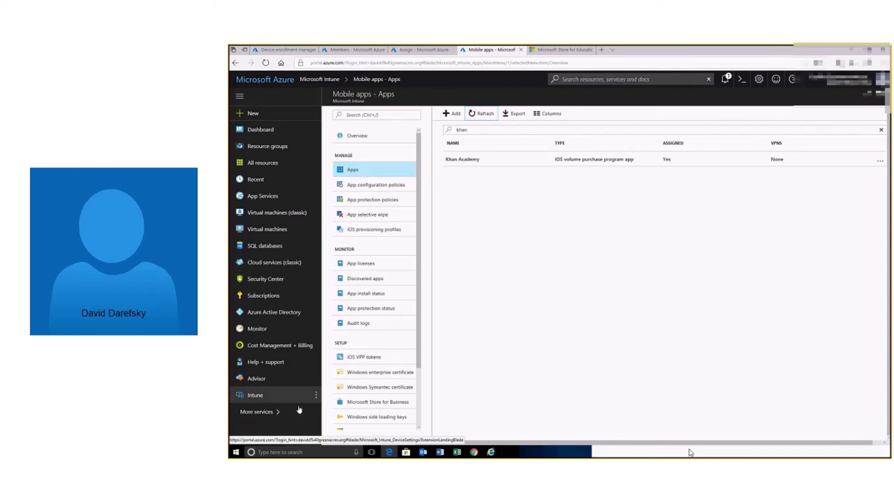
pyautogui.click(277, 401)
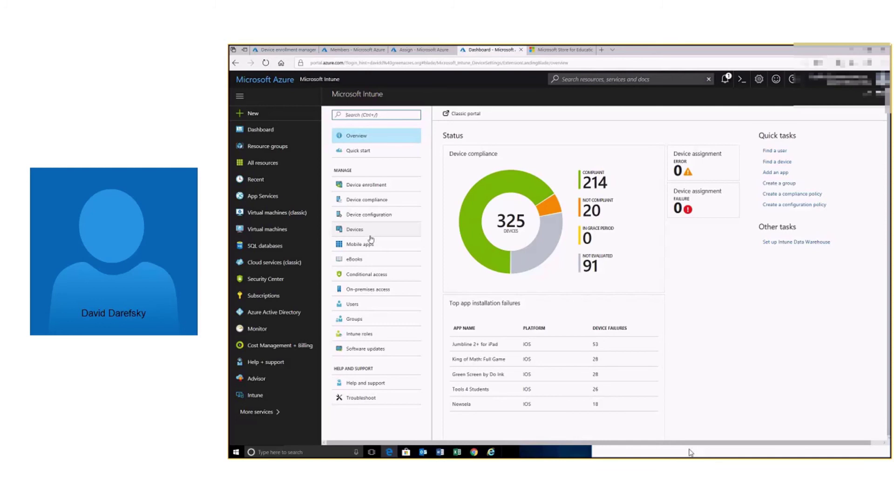
pyautogui.click(358, 244)
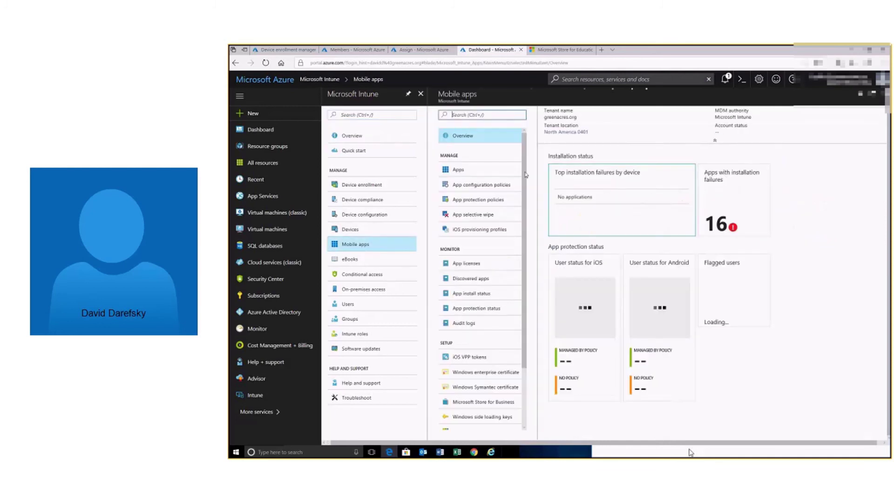
pyautogui.click(498, 170)
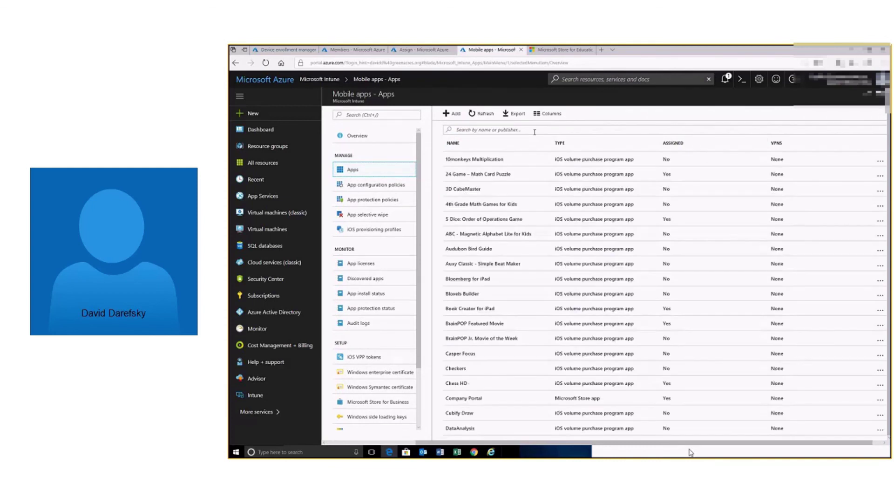
pyautogui.write('khan')
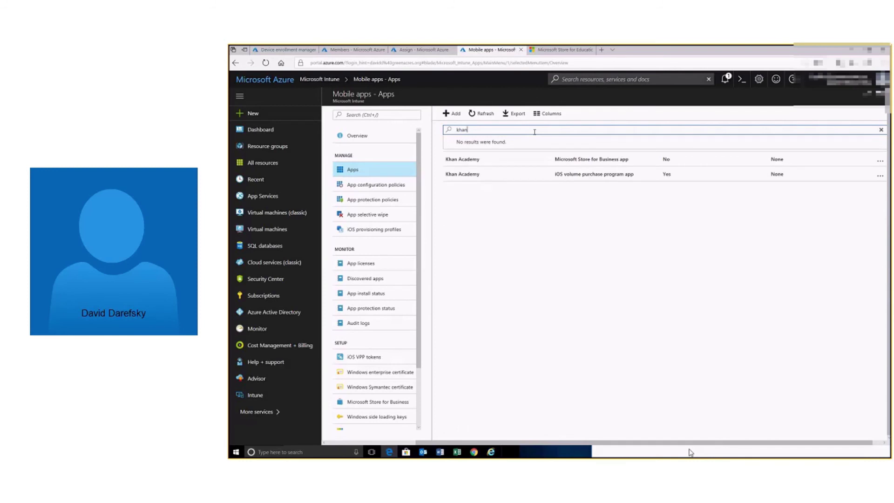
# Step: Open the Microsoft Store for Business version of Khan Academy and add the group "intune-USR: 5th grade" to its assignments
pyautogui.click(543, 163)
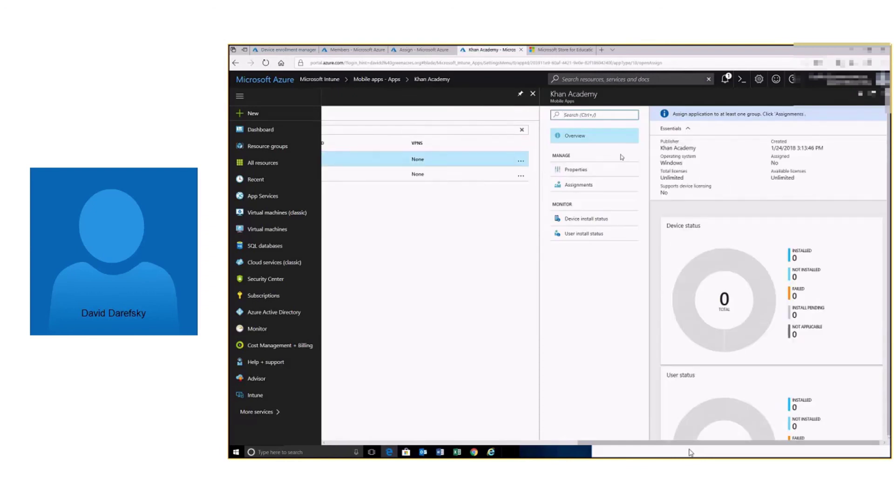
pyautogui.click(577, 185)
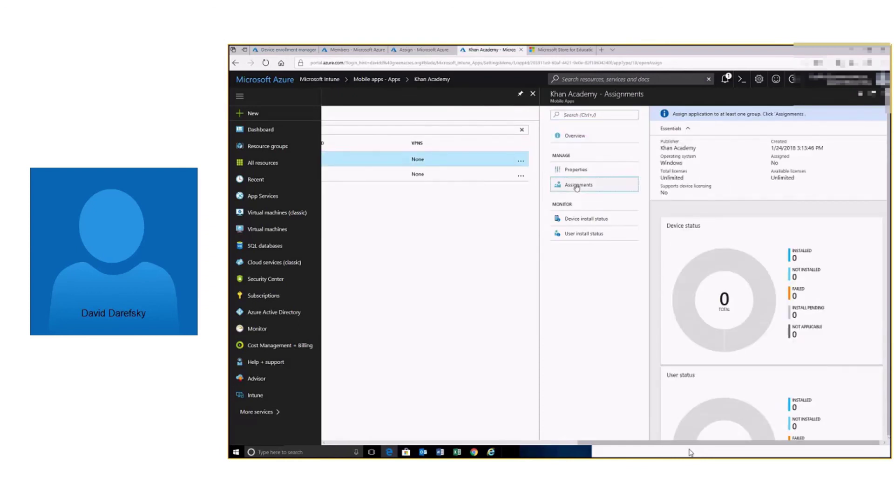
pyautogui.moveTo(703, 134); pyautogui.dragTo(690, 133)
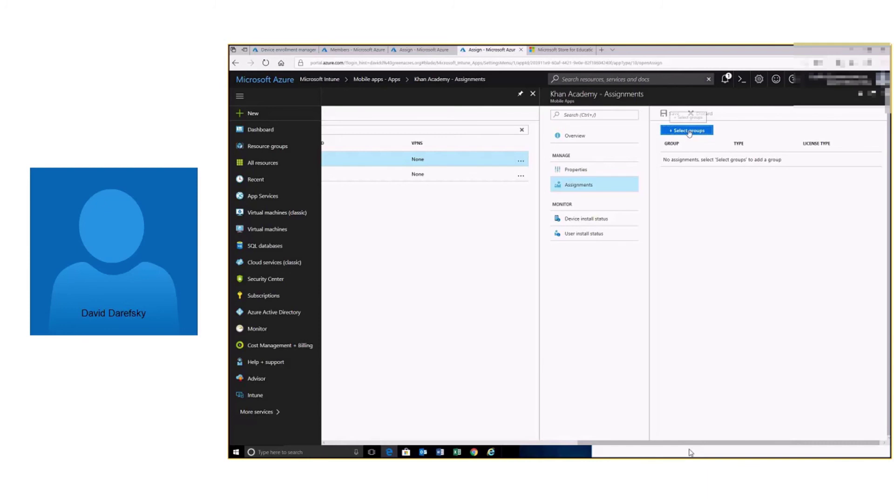
pyautogui.click(689, 131)
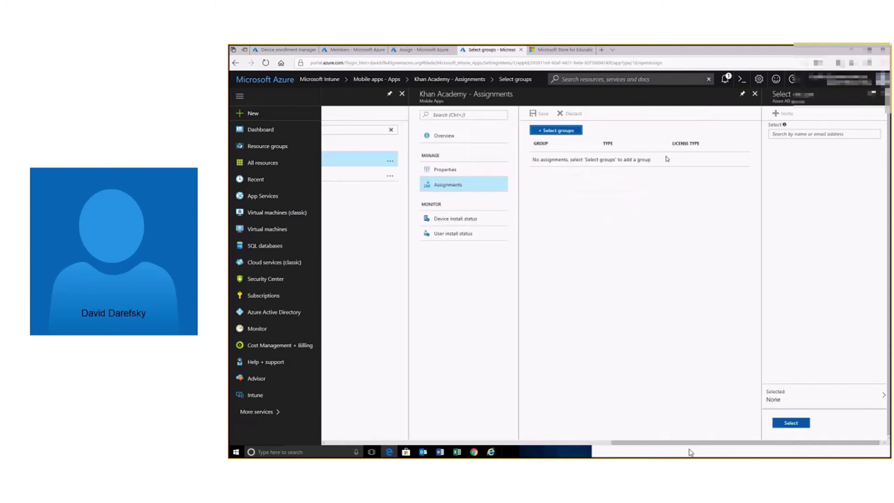
pyautogui.write('intune')
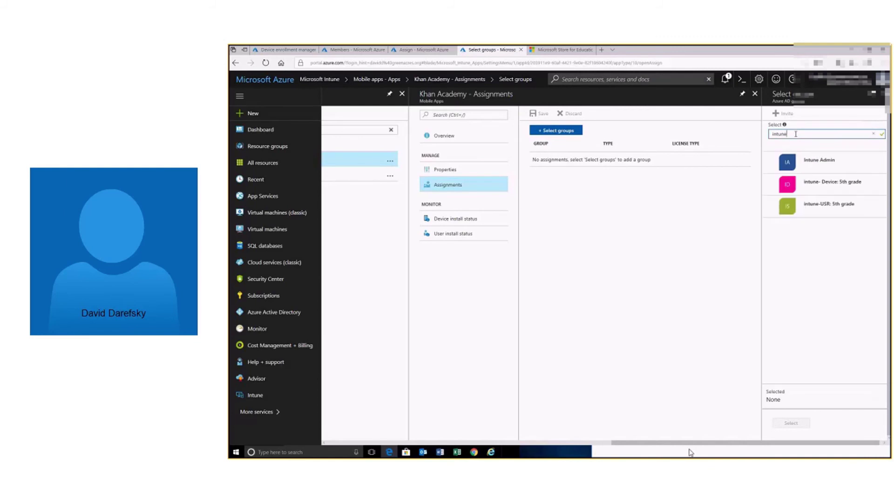
pyautogui.click(810, 213)
pyautogui.click(791, 423)
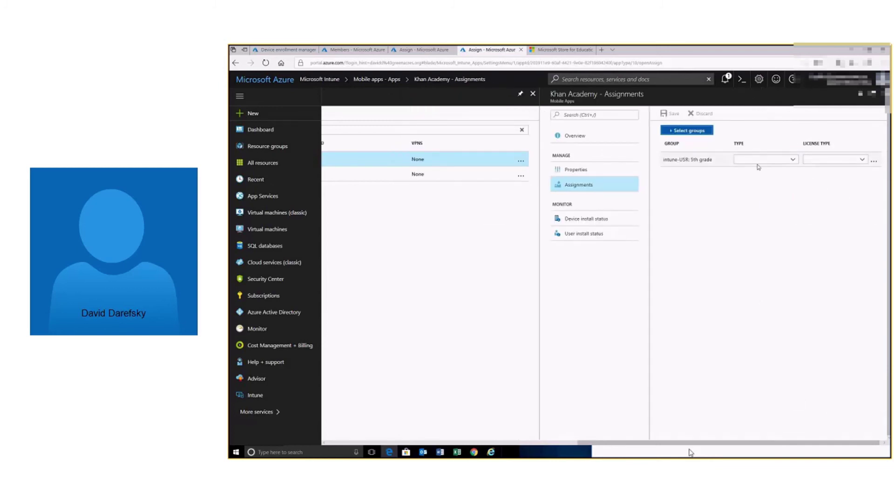
# Step: Set the 5th grade group's assignment type to Required with User licensing and save the assignment
pyautogui.click(777, 165)
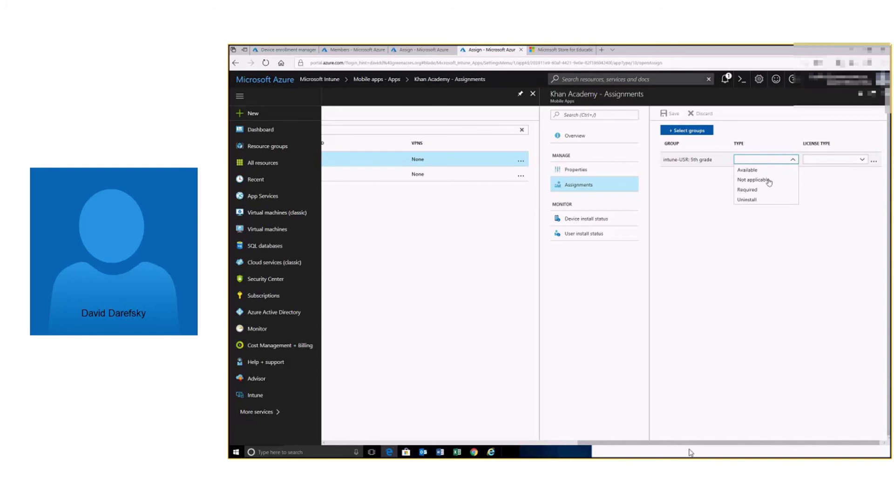
pyautogui.click(764, 190)
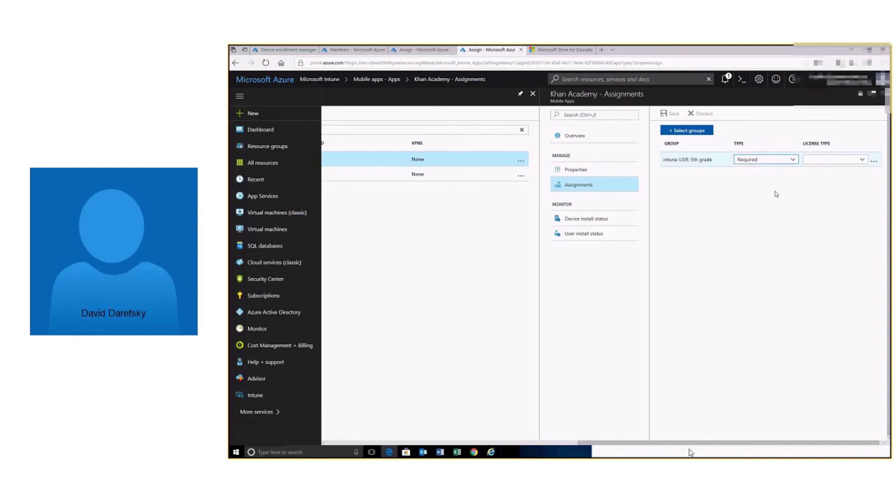
pyautogui.click(857, 160)
pyautogui.click(832, 176)
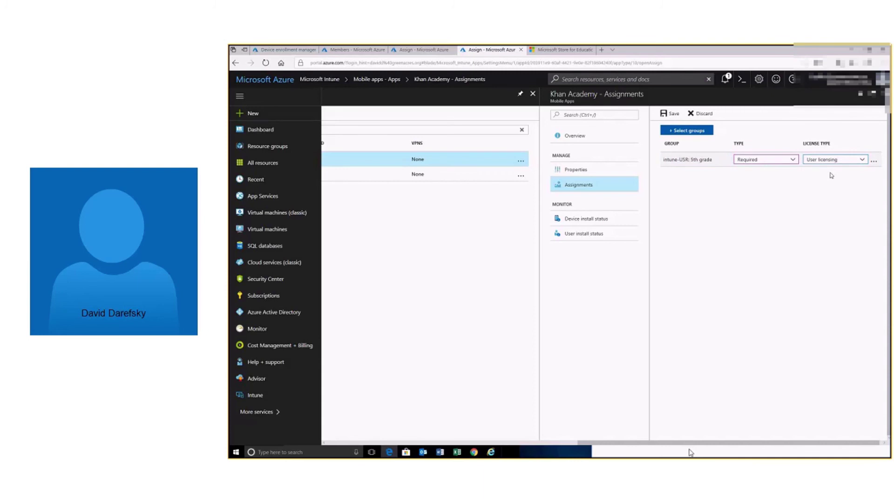
pyautogui.click(674, 115)
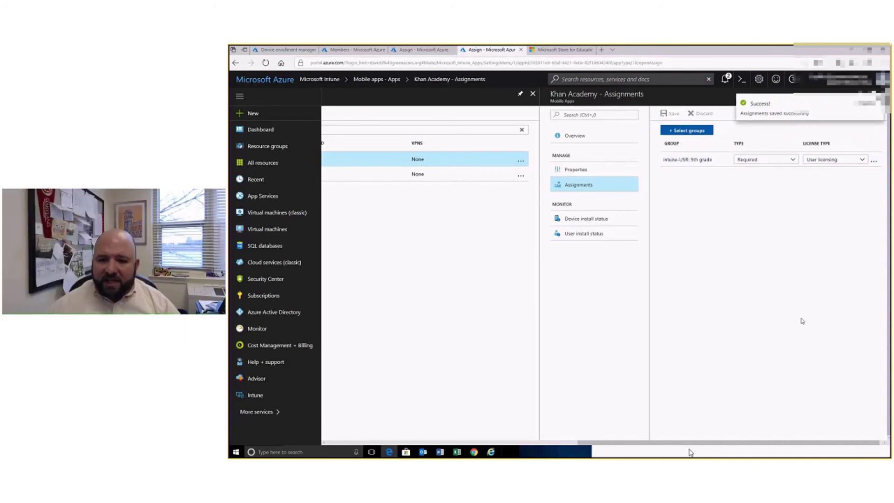
# Step: Examine the license and assignment type choices for the 5th grade group and the Khan Academy page in Microsoft Store for Education
pyautogui.click(862, 160)
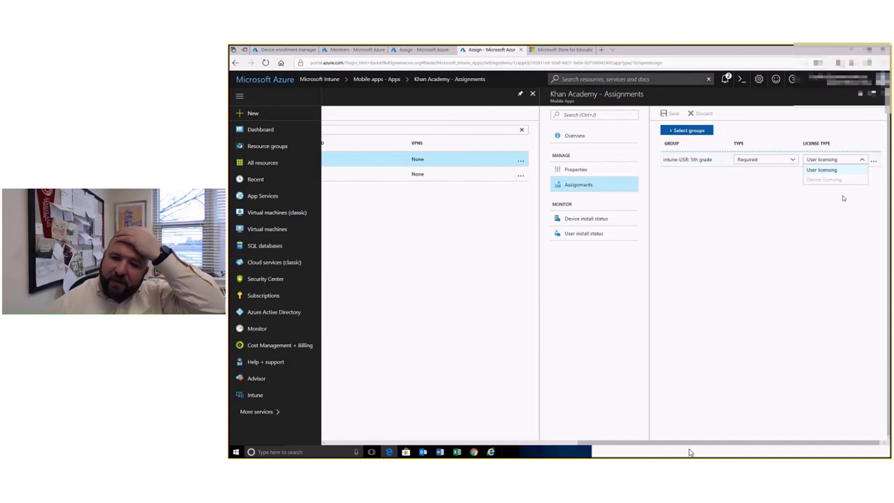
pyautogui.click(834, 170)
pyautogui.click(793, 160)
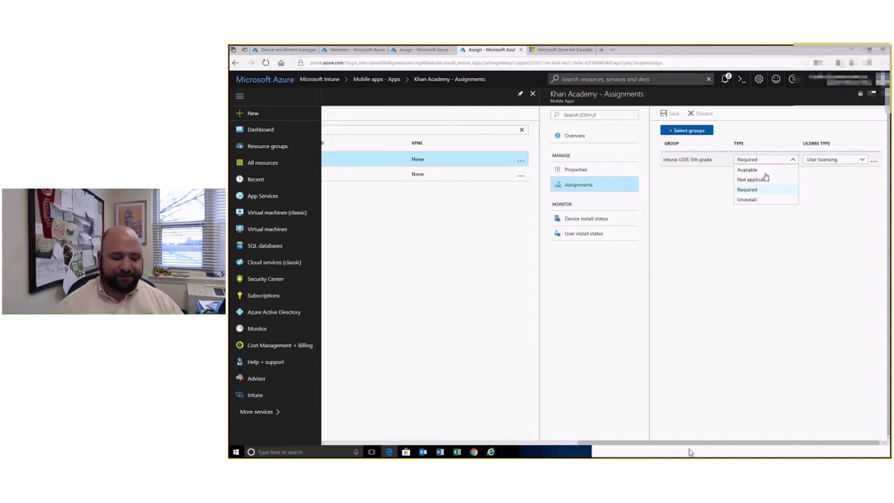
pyautogui.click(794, 269)
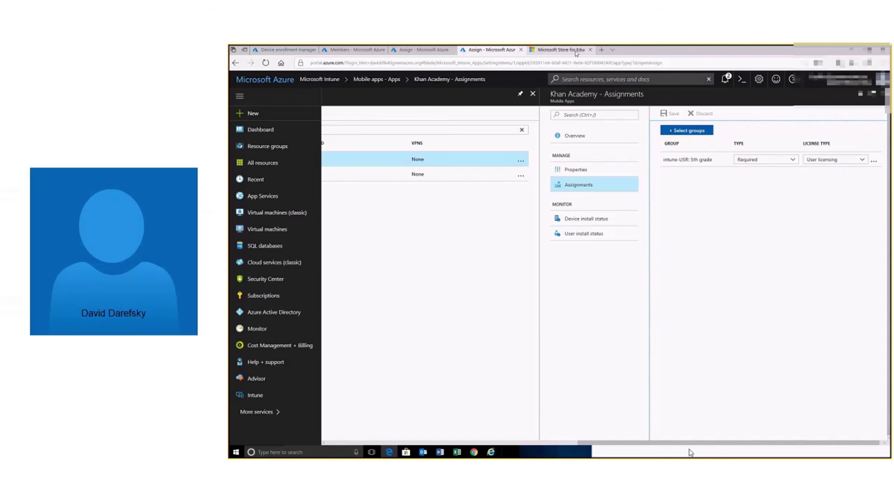
pyautogui.click(561, 50)
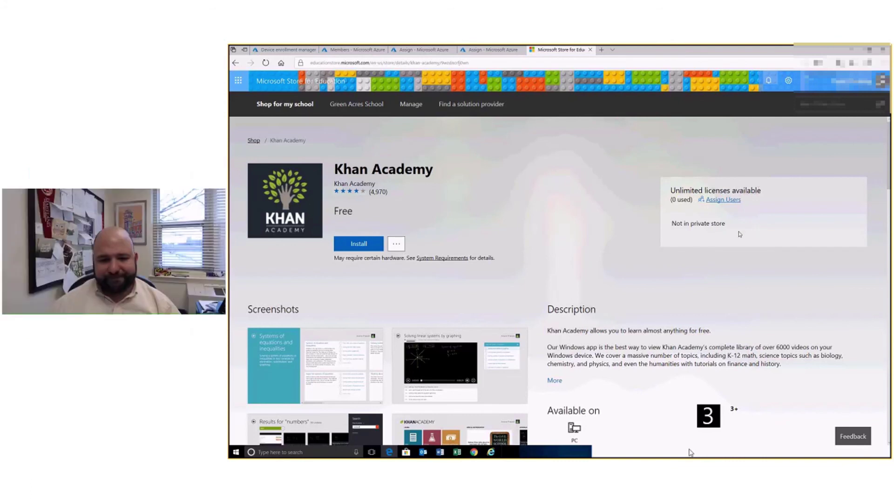
pyautogui.click(486, 50)
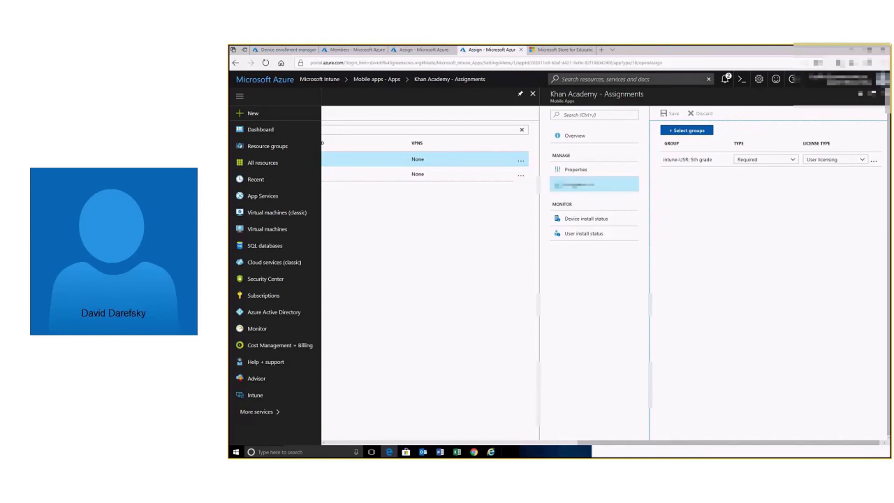
# Step: Switch to the IntuneTestWin10 virtual machine console, open Task Manager and sort its processes by highest CPU usage
pyautogui.hotkey('alt', 'Tab')
pyautogui.moveTo(679, 266)
pyautogui.mouseDown()
pyautogui.moveTo(557, 156)
pyautogui.moveTo(512, 83)
pyautogui.moveTo(533, 83)
pyautogui.moveTo(519, 52)
pyautogui.mouseUp()
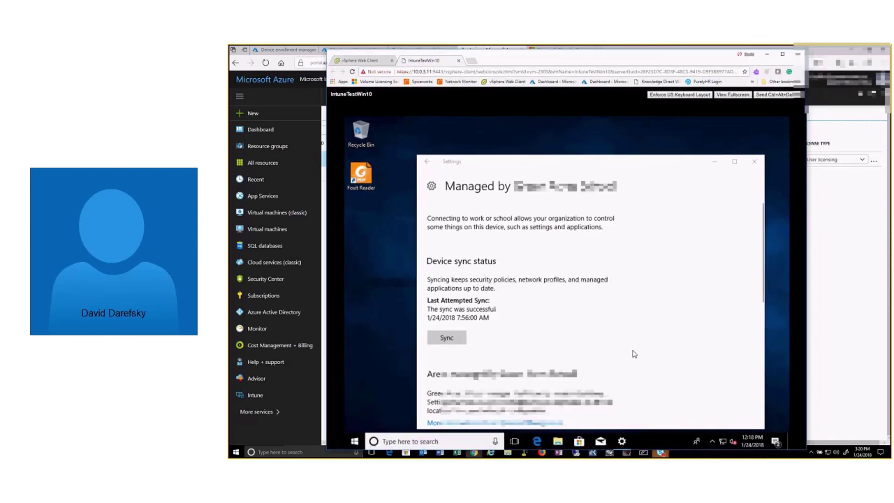
pyautogui.rightClick(653, 442)
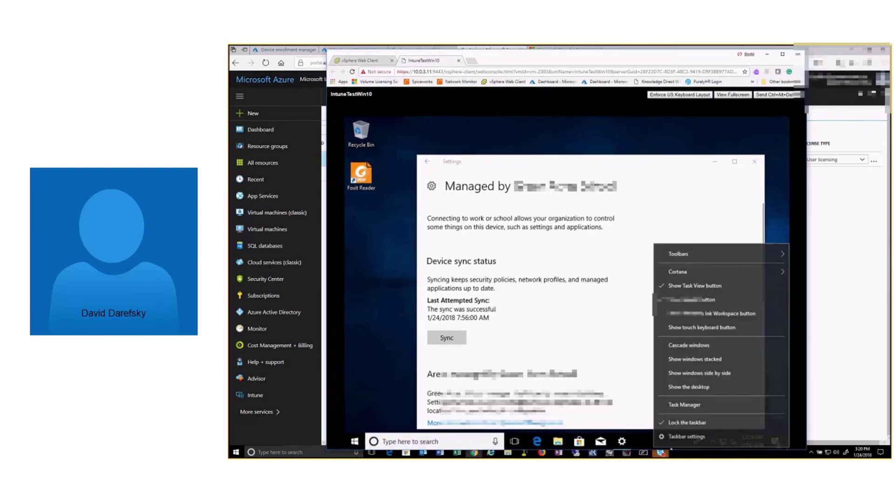
pyautogui.click(685, 438)
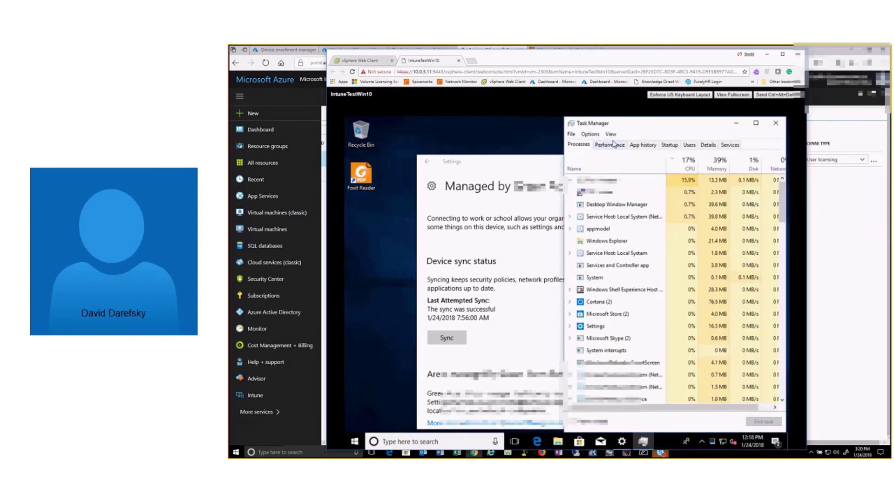
pyautogui.click(691, 168)
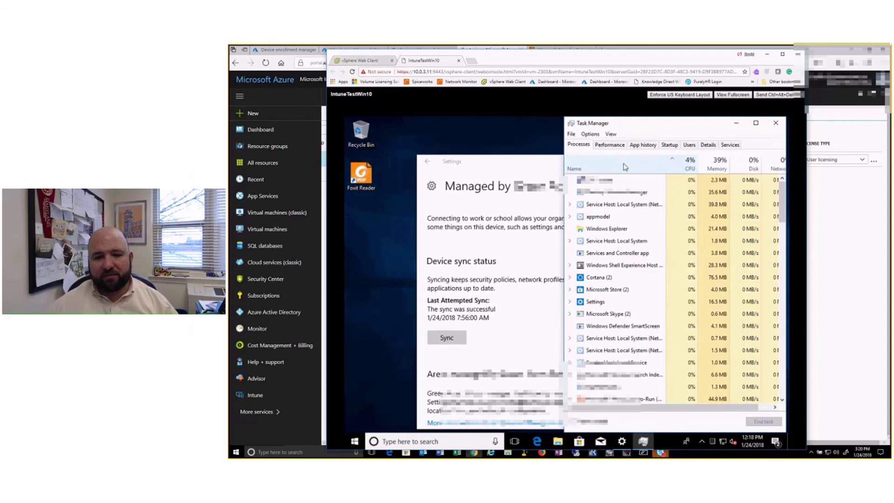
pyautogui.click(690, 165)
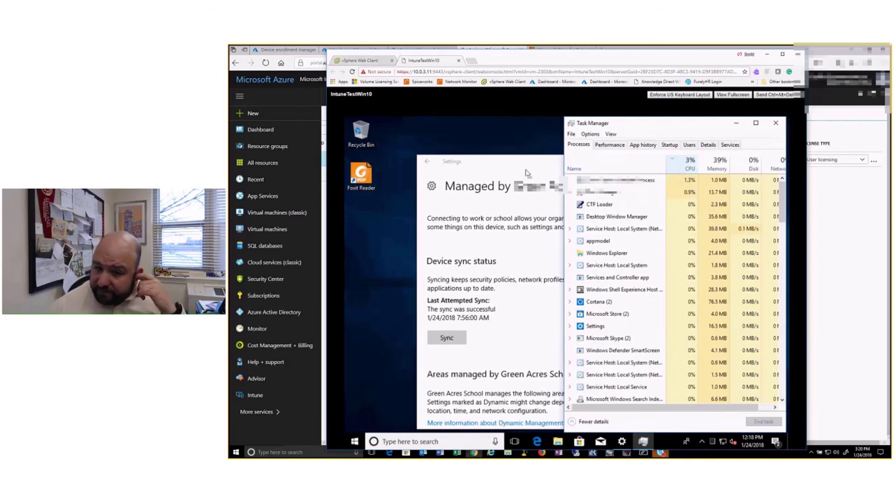
# Step: Arrange the virtual machine's Settings and Task Manager windows side by side and start a device sync with the school's management
pyautogui.click(527, 174)
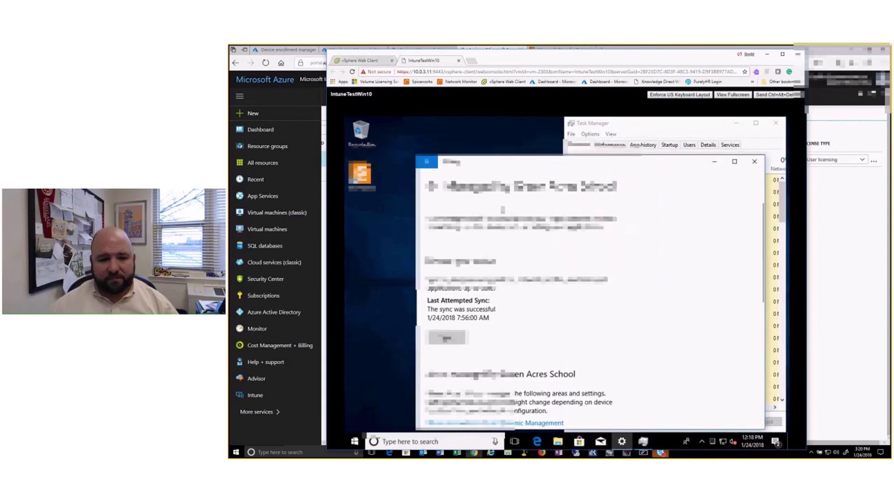
pyautogui.press('super+Left')
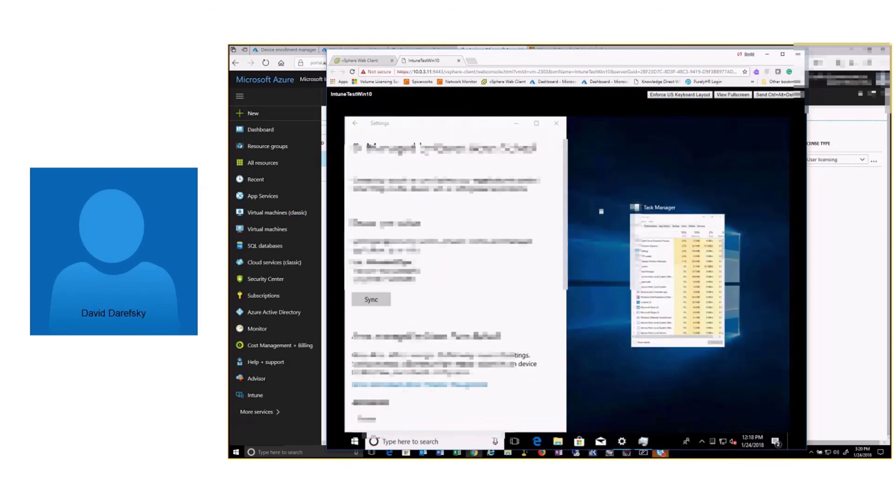
pyautogui.click(678, 280)
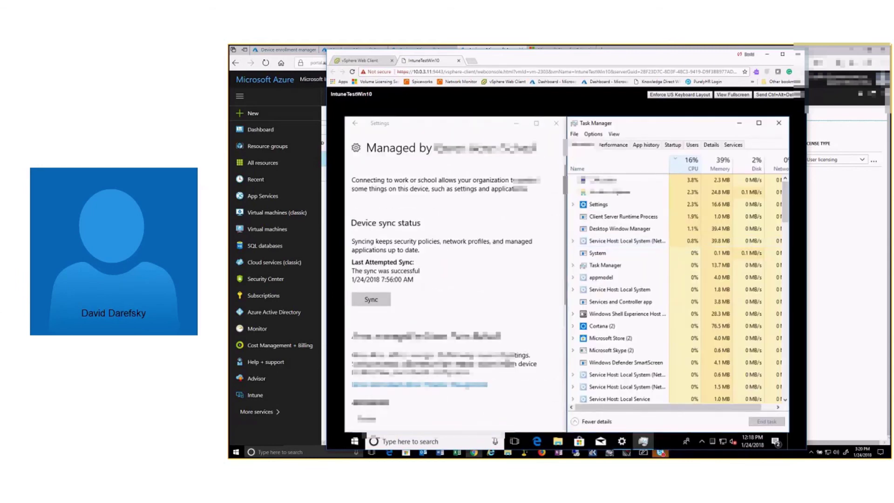
pyautogui.click(377, 302)
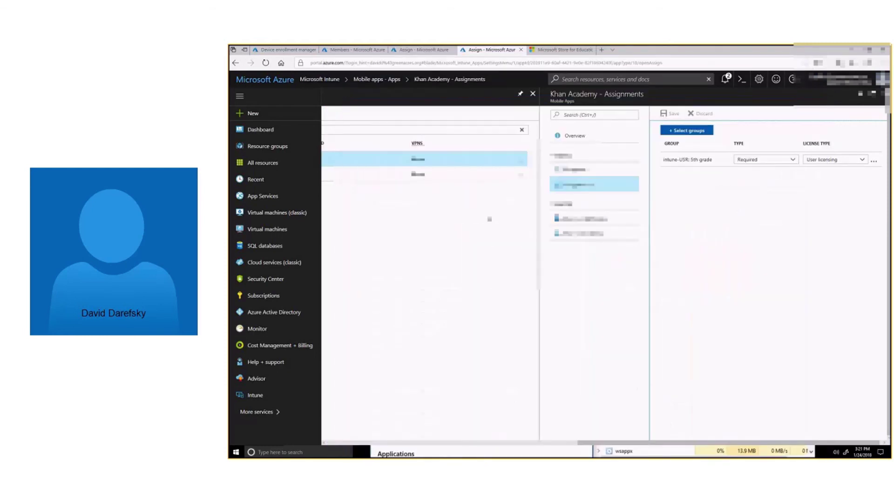
# Step: Return to Intune in the Azure portal, search all devices for "test10" and open the TEST10-VM device
pyautogui.click(268, 396)
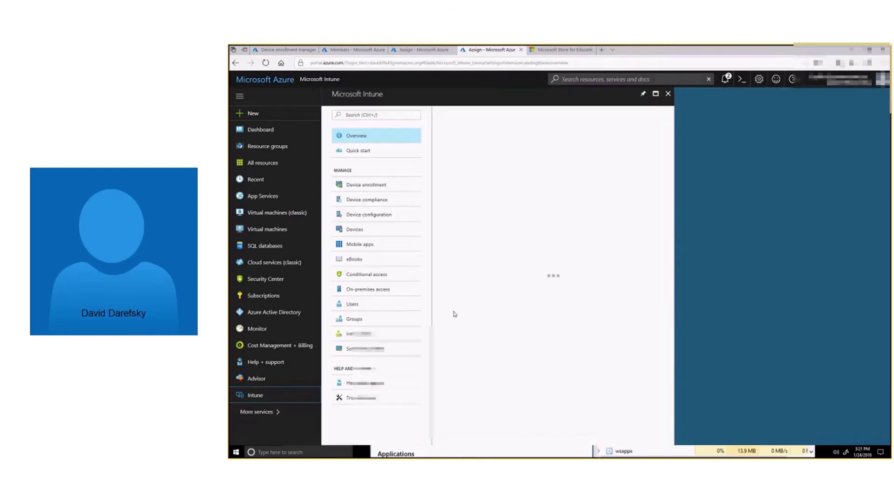
pyautogui.click(367, 233)
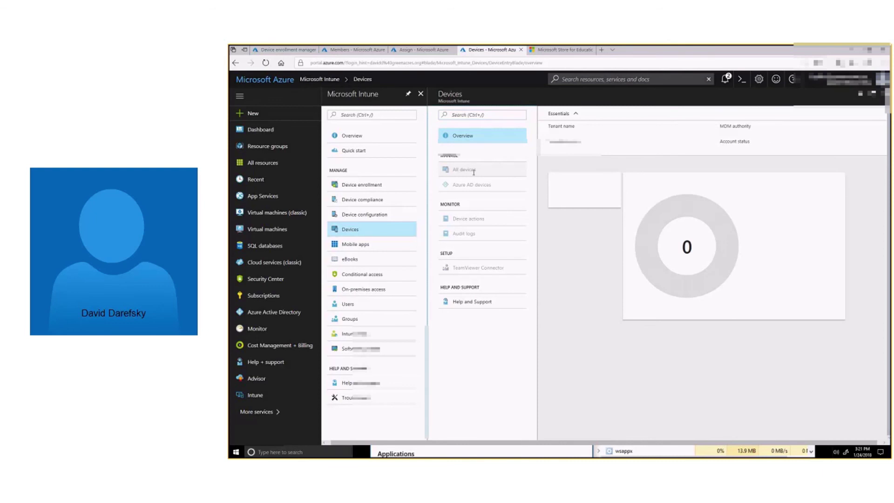
pyautogui.click(467, 171)
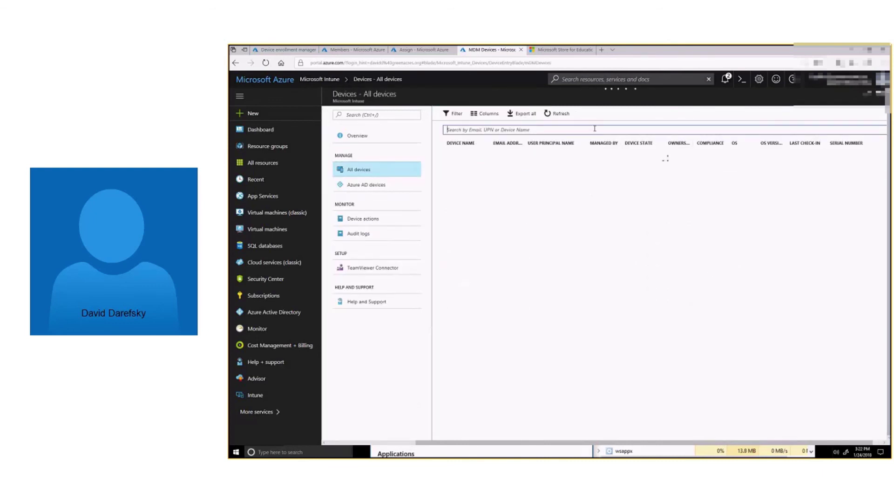
pyautogui.write('t')
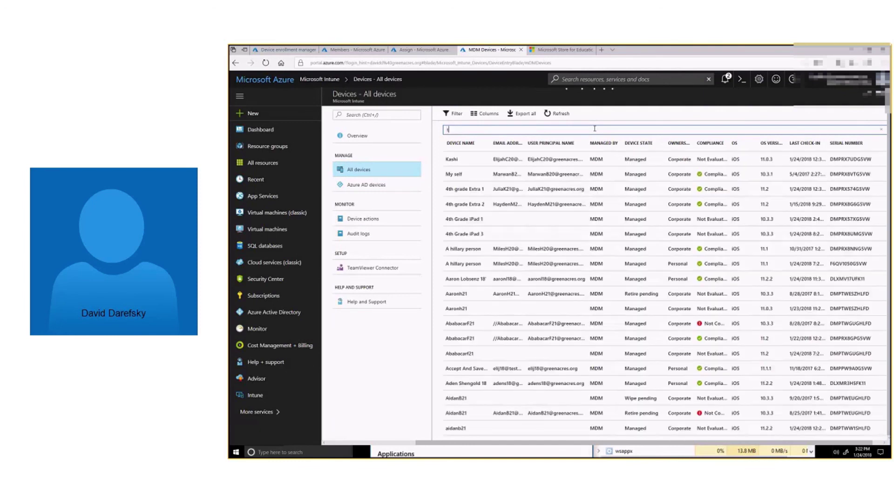
pyautogui.write('est10')
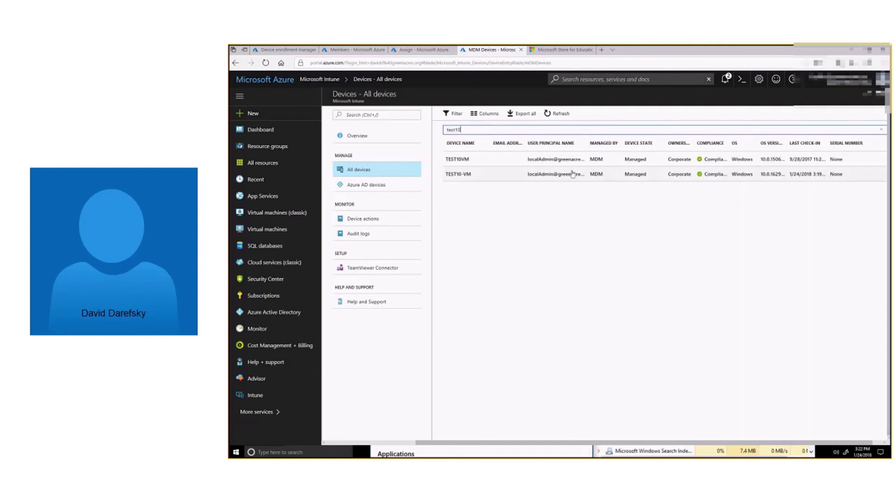
pyautogui.click(573, 175)
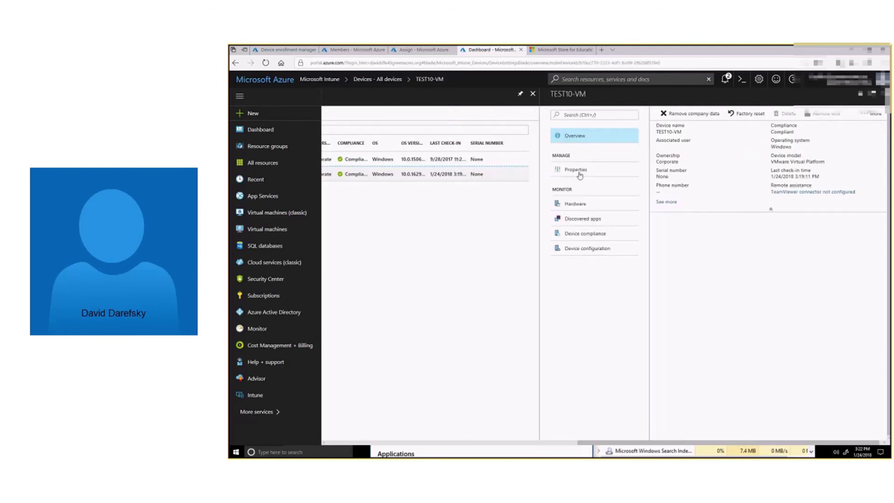
# Step: Display the additional remote actions available for the TEST10-VM device
pyautogui.click(869, 115)
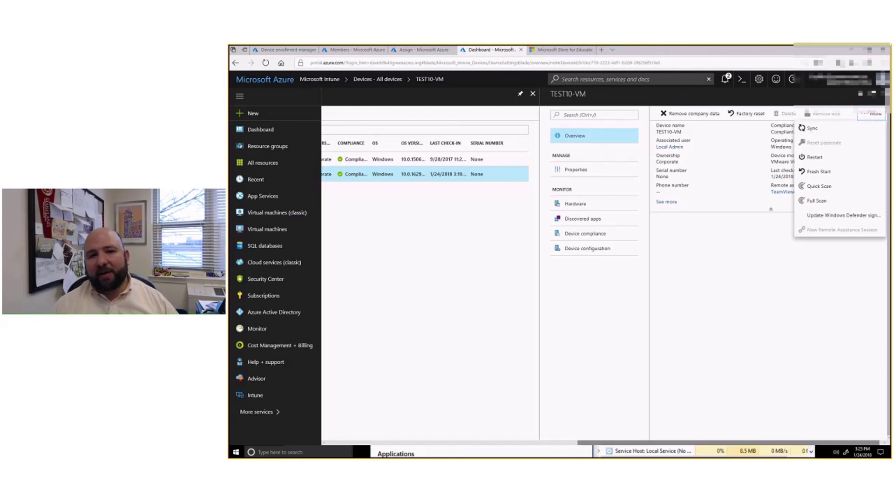
# Step: Switch to the IntuneTestWin10 virtual machine console, minimize its Settings and Task Manager windows, and display its installed apps
pyautogui.click(759, 455)
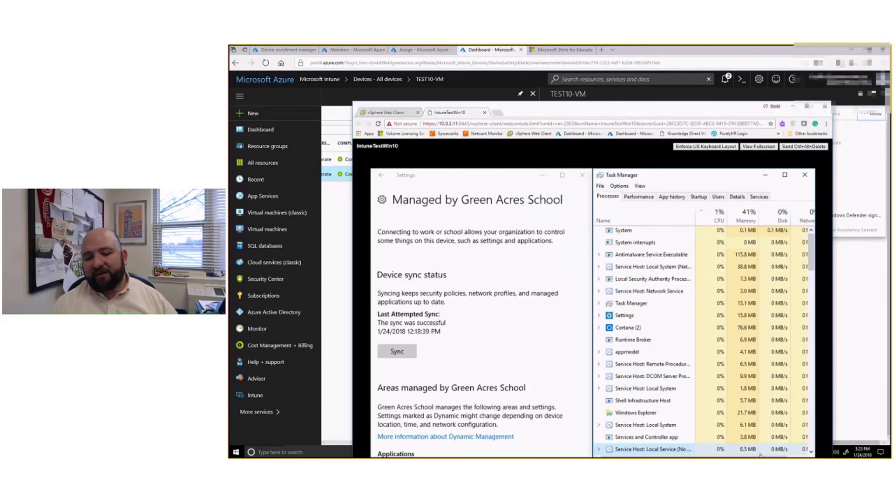
pyautogui.moveTo(652, 108); pyautogui.dragTo(663, 57)
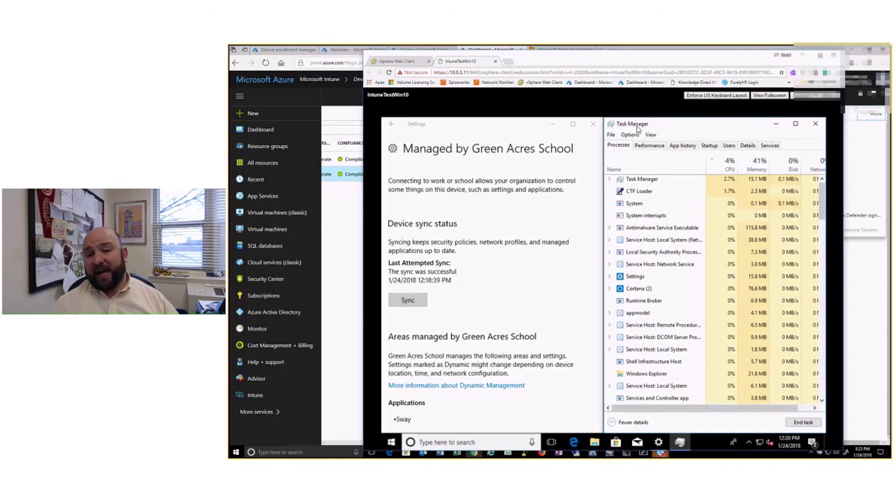
pyautogui.click(555, 130)
pyautogui.click(553, 125)
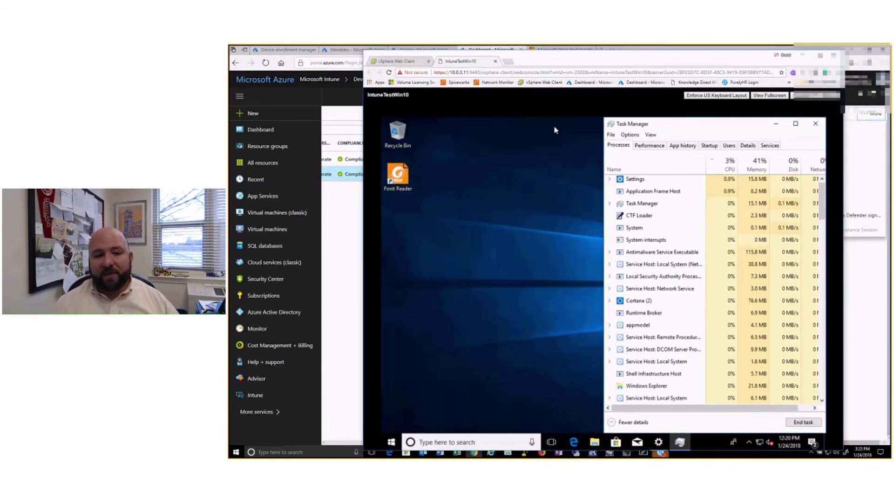
pyautogui.click(776, 124)
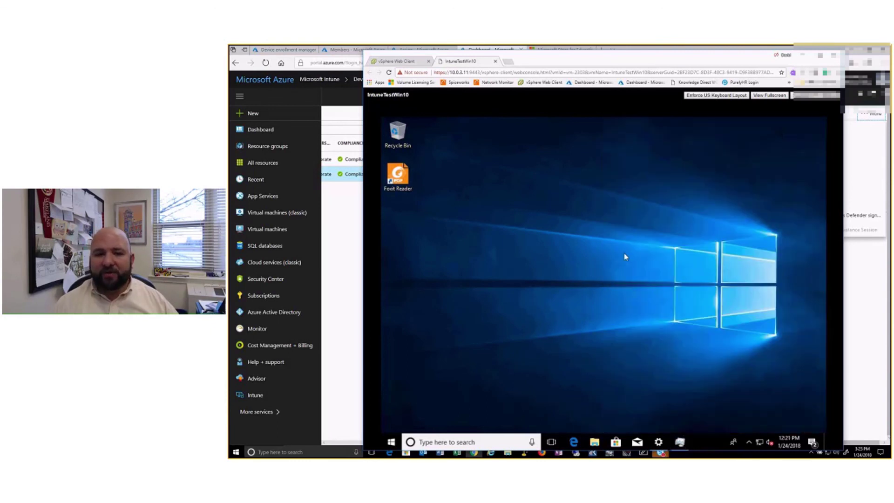
pyautogui.click(393, 441)
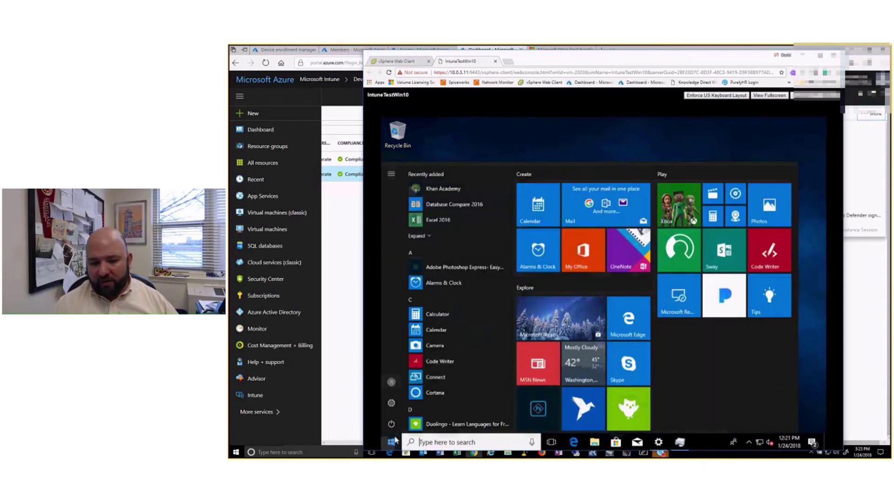